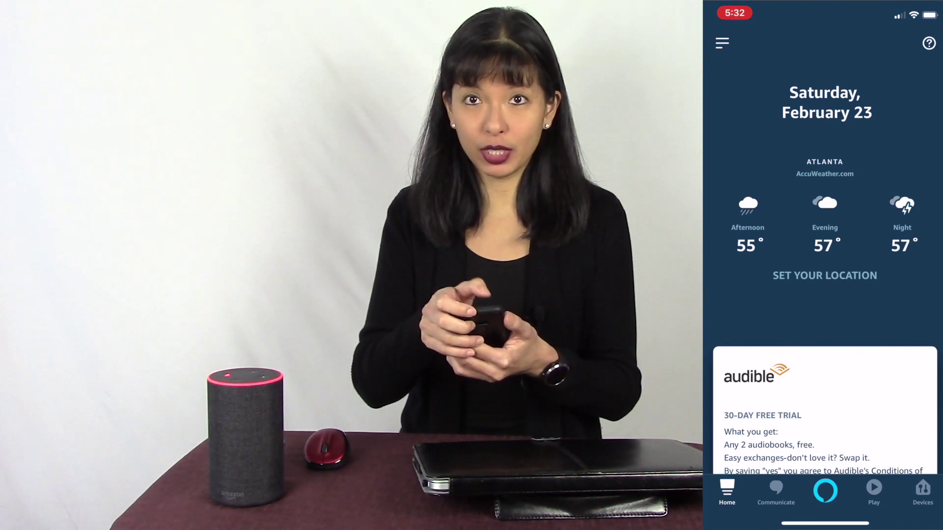
- Open the Flash Briefing settings and turn on NPR Business Story of the Day
left_click(722, 43)
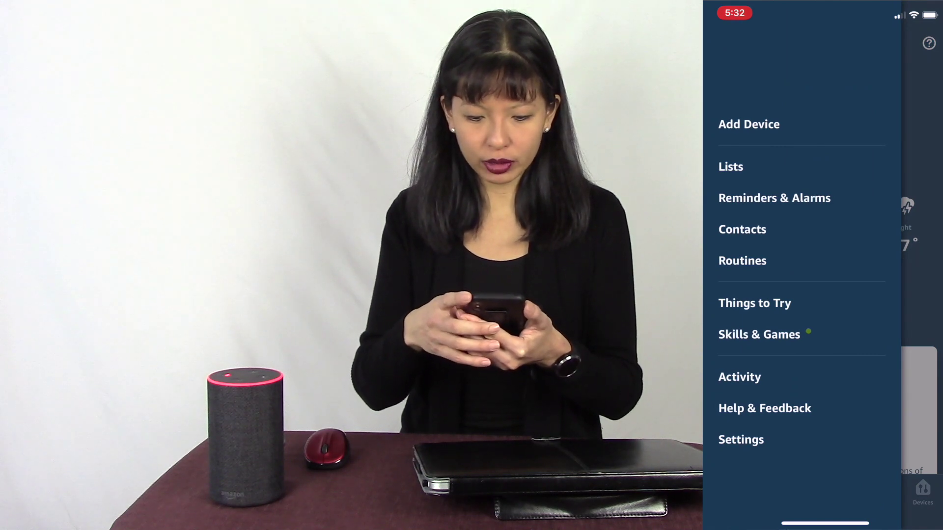
left_click(740, 440)
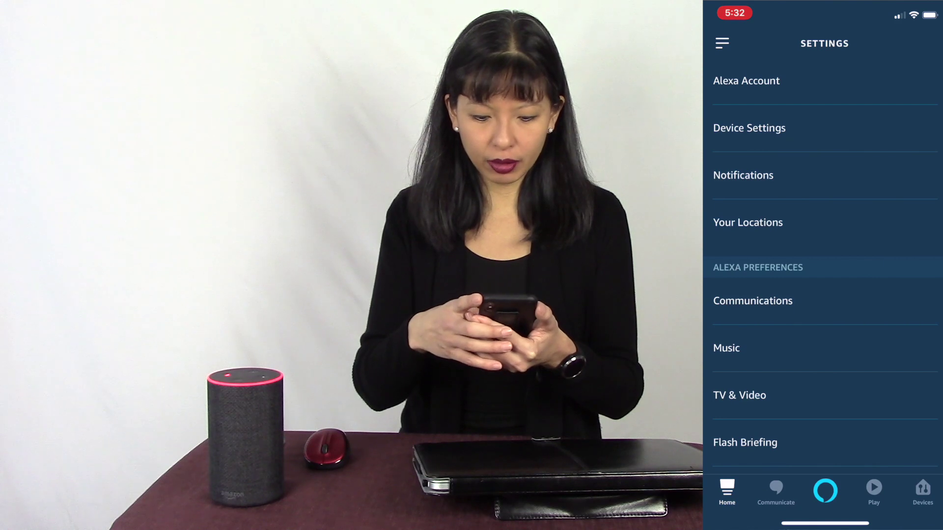
left_click(745, 442)
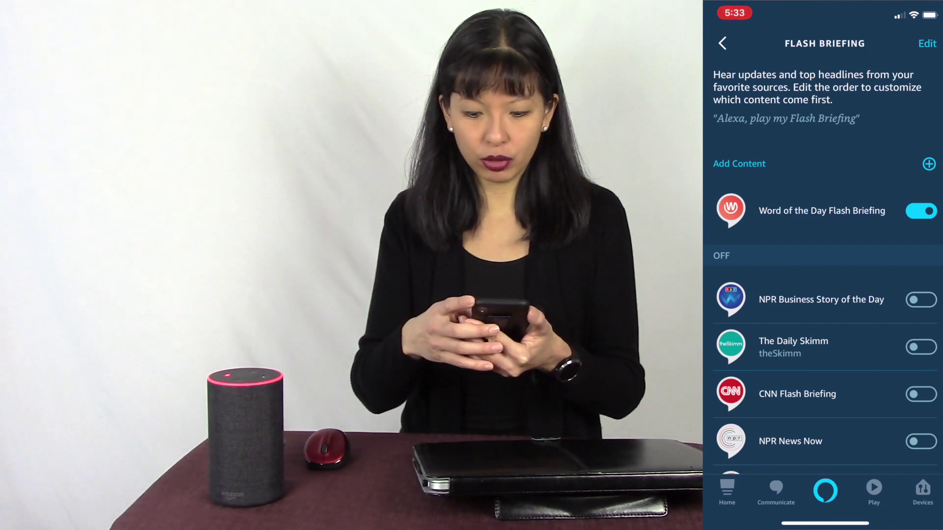
left_click(921, 299)
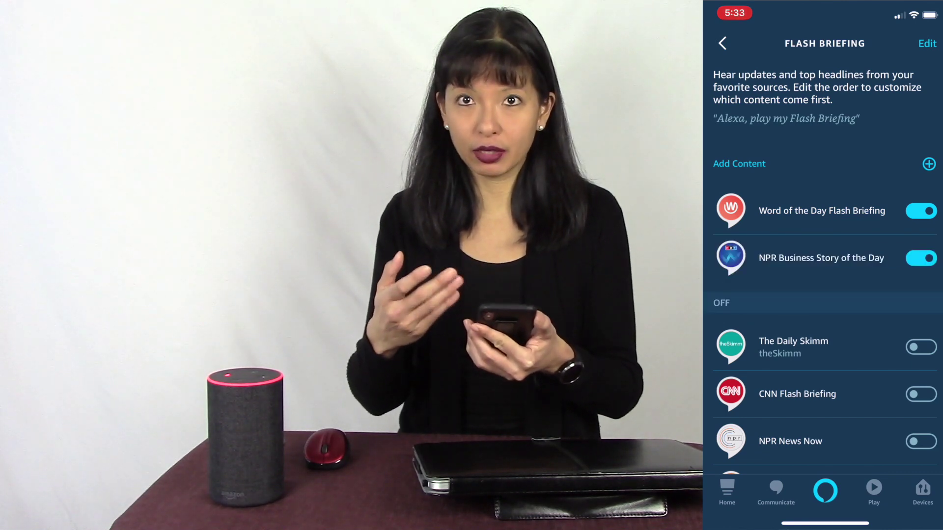
- Reorder the flash briefing sources so NPR Business Story of the Day comes before Word of the Day Flash Briefing, and save the order
scroll(825, 265, "down", 1)
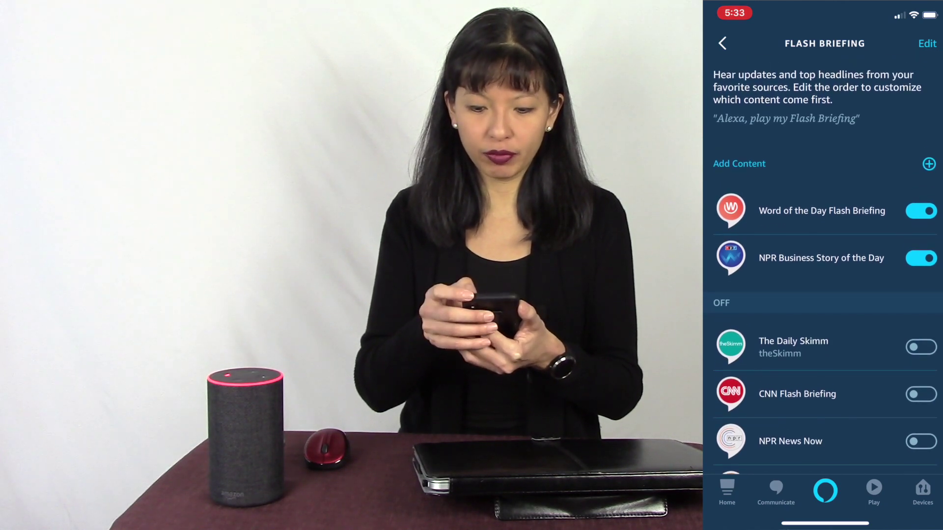
left_click(927, 43)
scroll(825, 132, "down", 1)
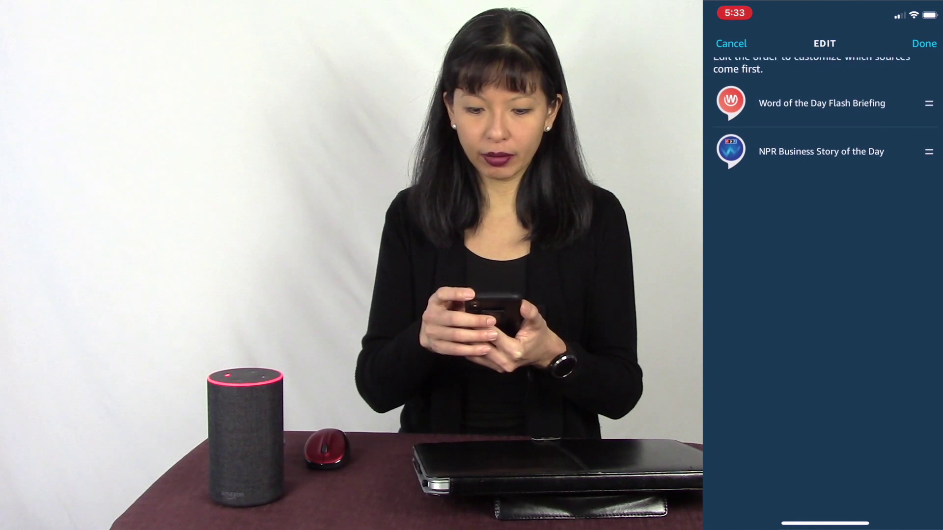
scroll(825, 137, "up", 1)
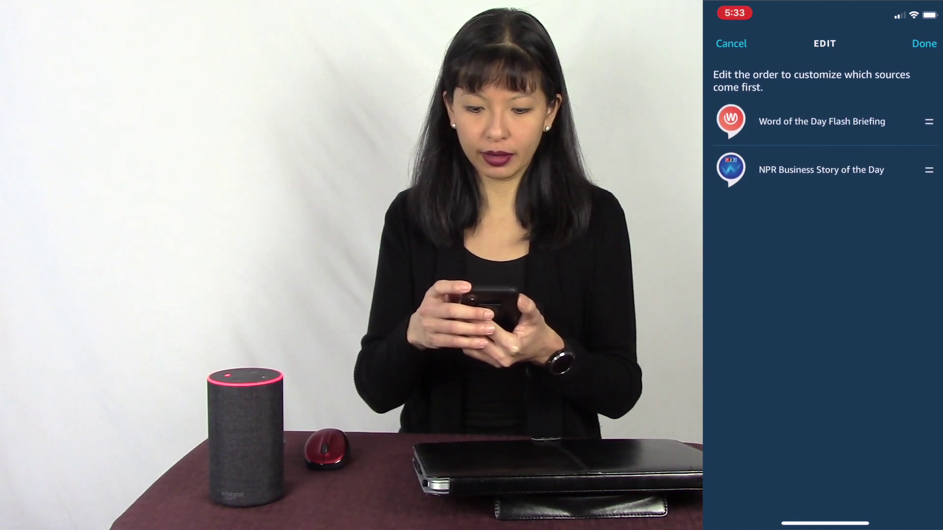
left_click_drag(928, 121, 928, 169)
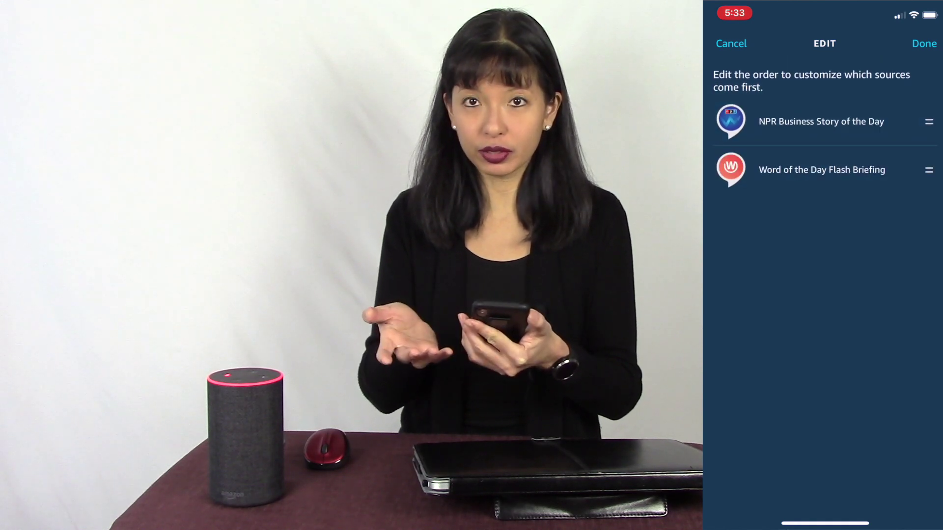
left_click(924, 43)
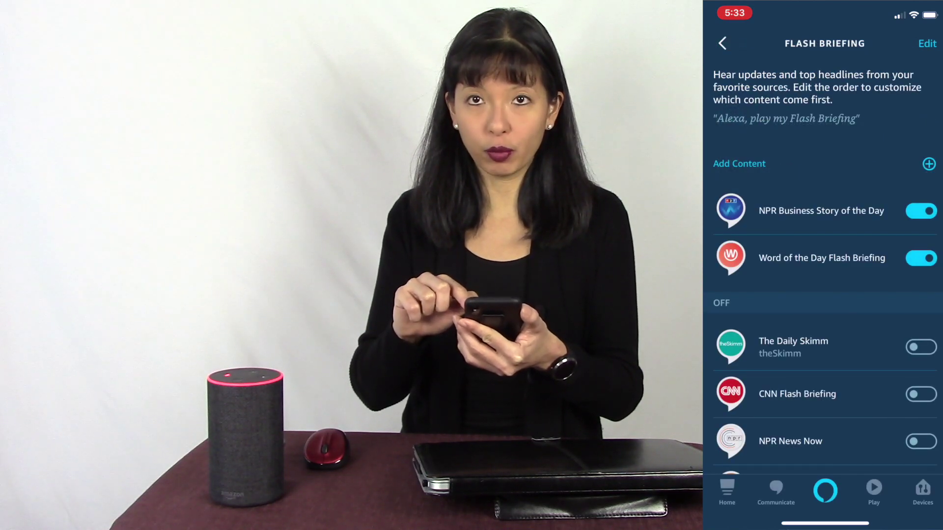
- Browse the flash briefing content available to add, including the sources enhanced with video
left_click(739, 163)
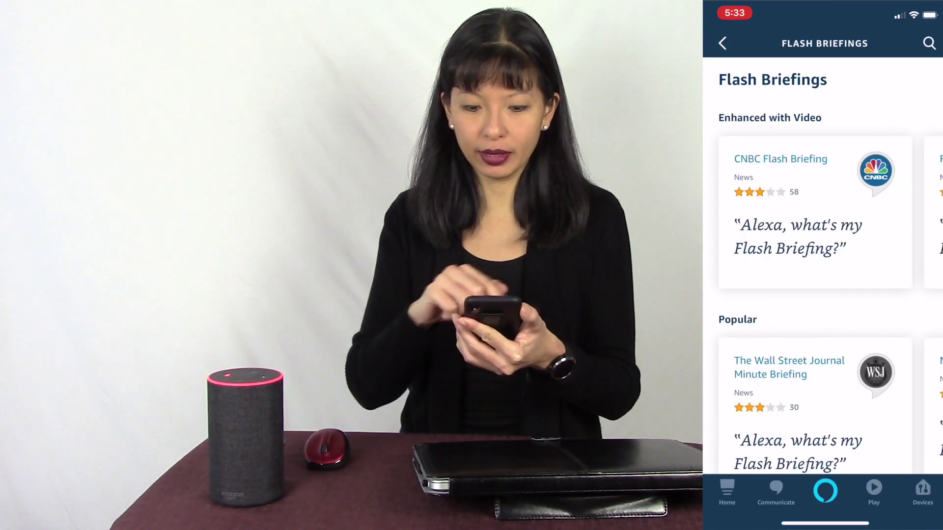
left_click(928, 44)
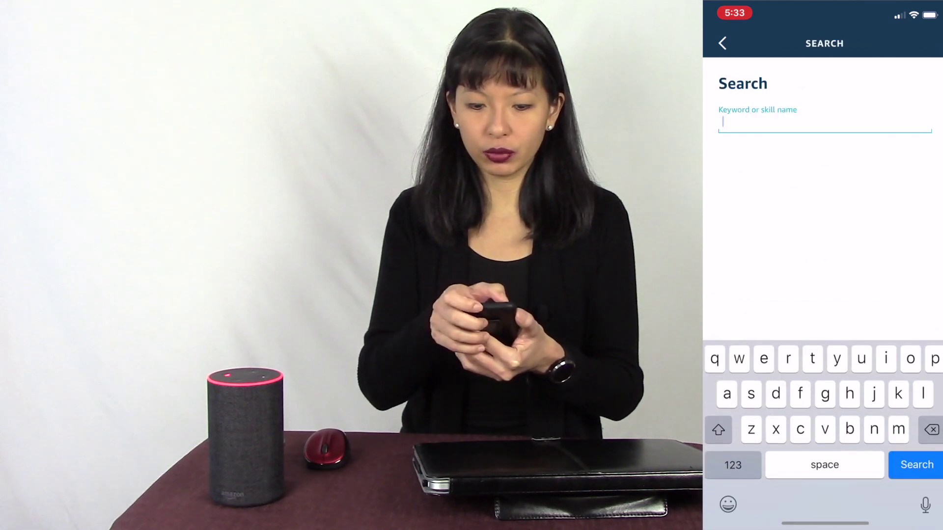
left_click(723, 44)
left_click_drag(864, 221, 736, 221)
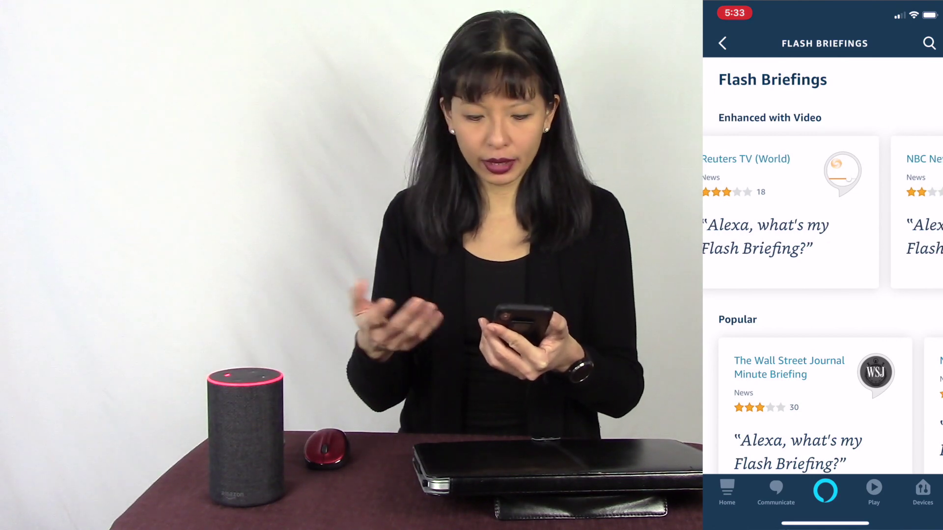
scroll(823, 265, "down", 5)
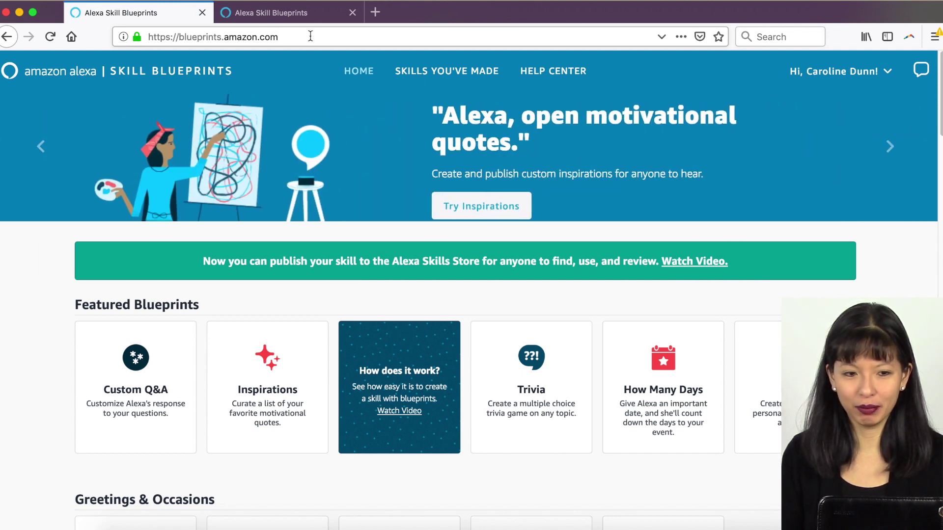
- On the Alexa Skill Blueprints site, start a custom skill from the Flash Briefing blueprint under Organizations and Businesses
left_click(830, 71)
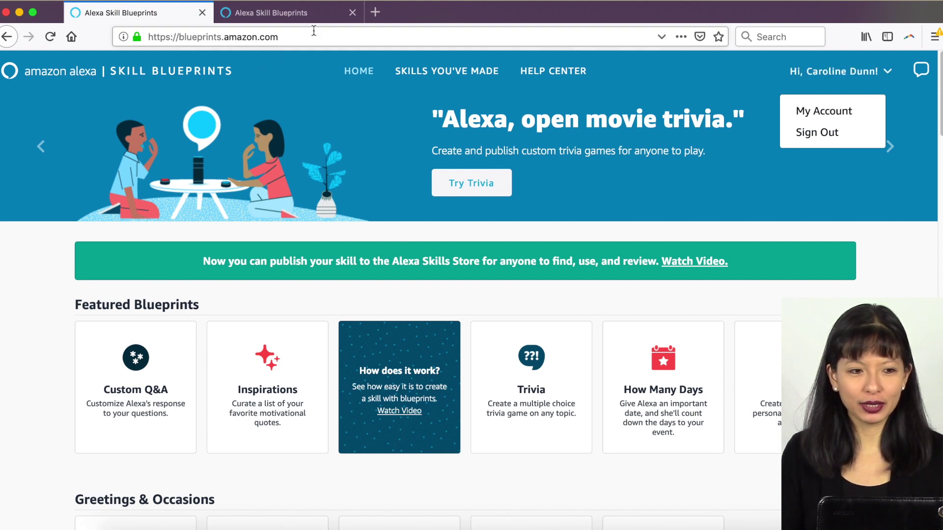
scroll(594, 166, "down", 5)
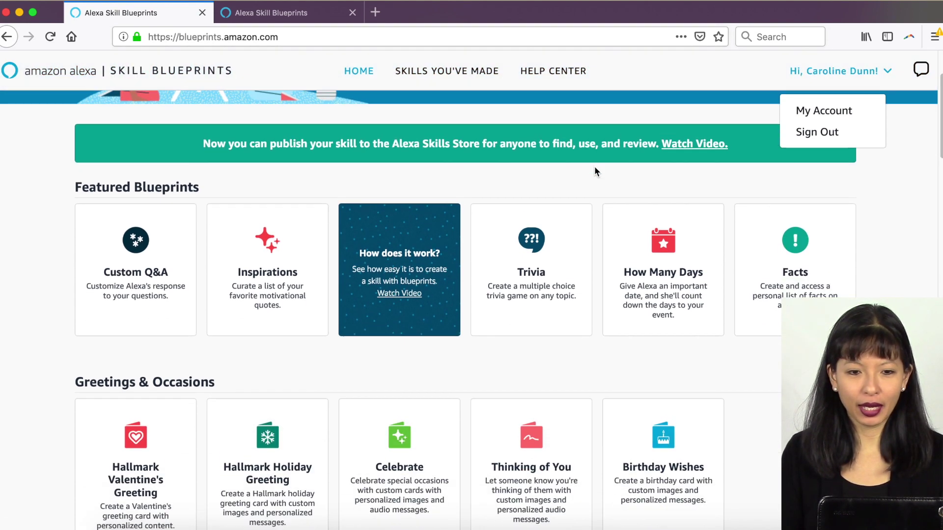
left_click(885, 268)
scroll(884, 289, "down", 7)
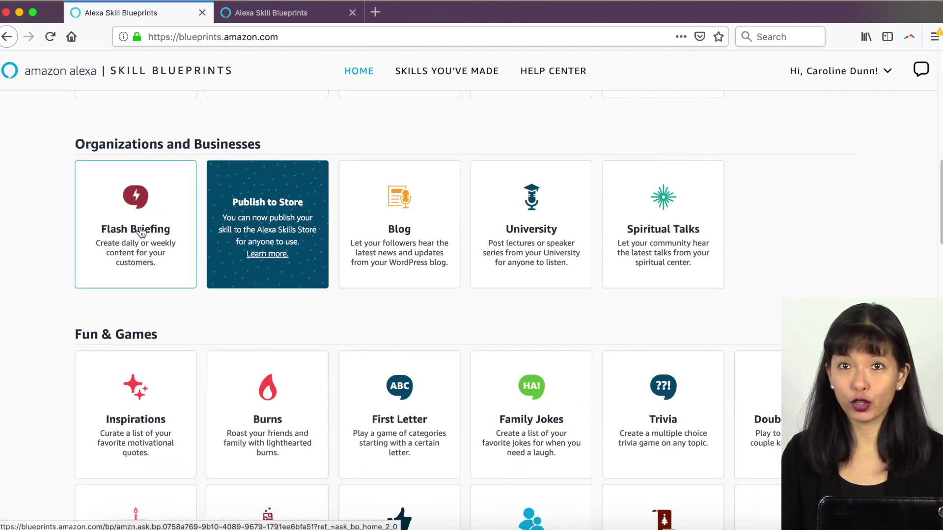
left_click(142, 233)
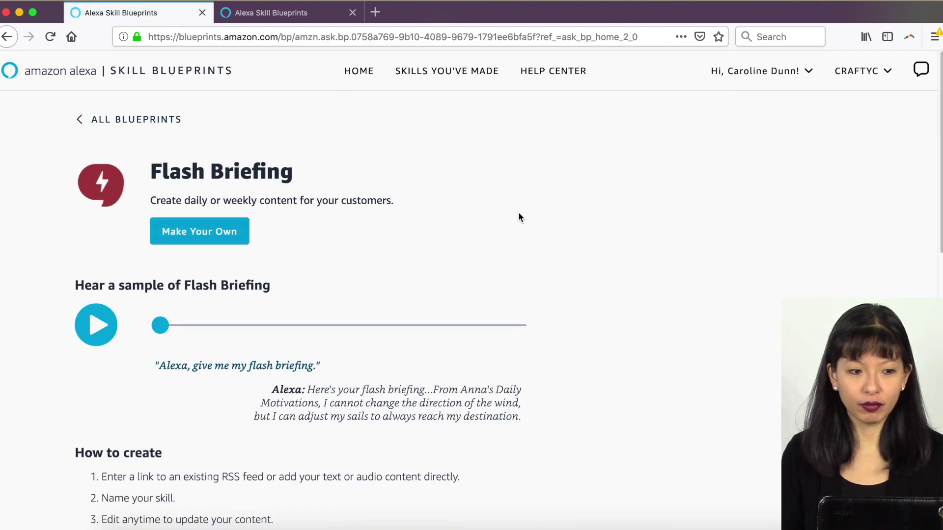
scroll(633, 261, "down", 2)
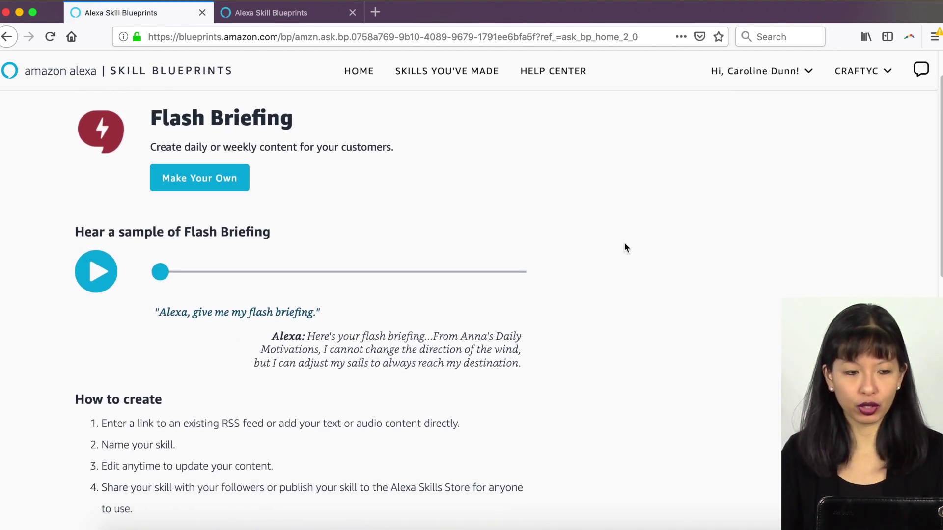
left_click(229, 184)
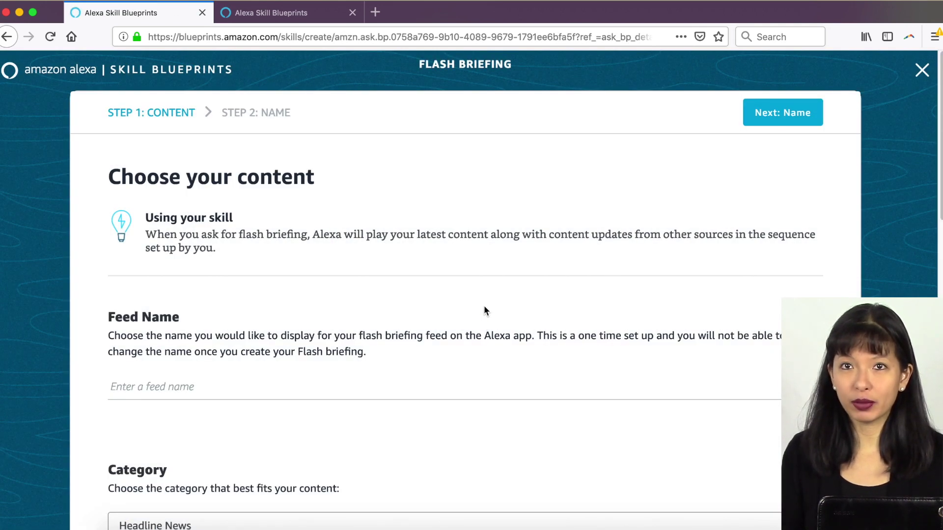
- Name the feed with the blog author's full name followed by "Blog" and set its category to Technology
scroll(488, 322, "down", 5)
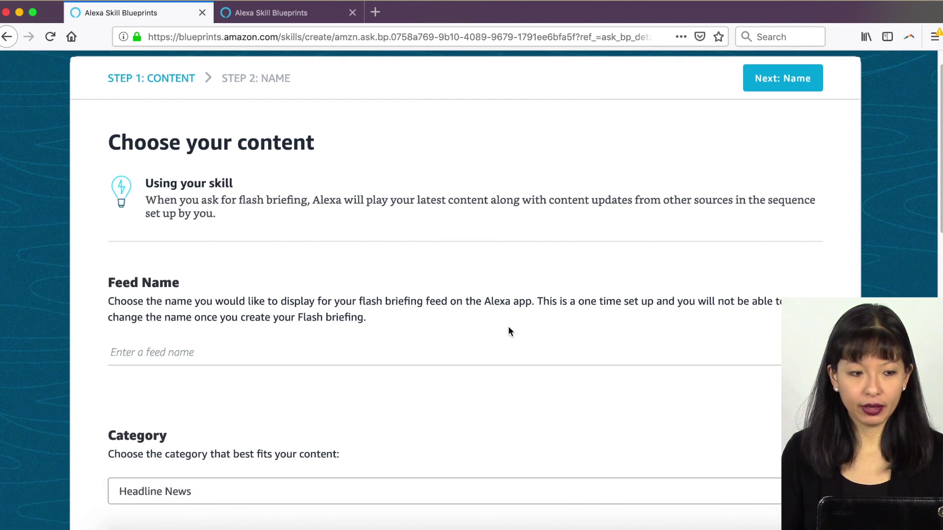
left_click(234, 185)
type("Car")
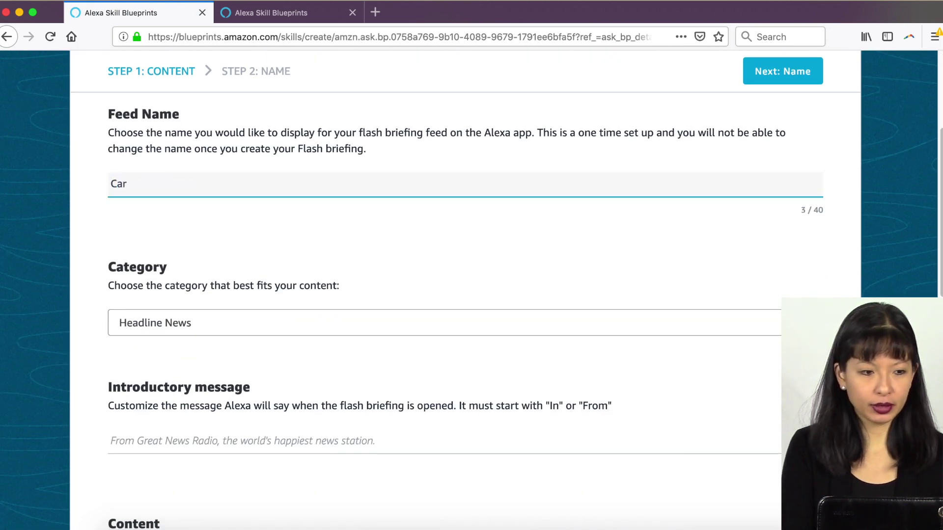
type("oline Dunn Blog")
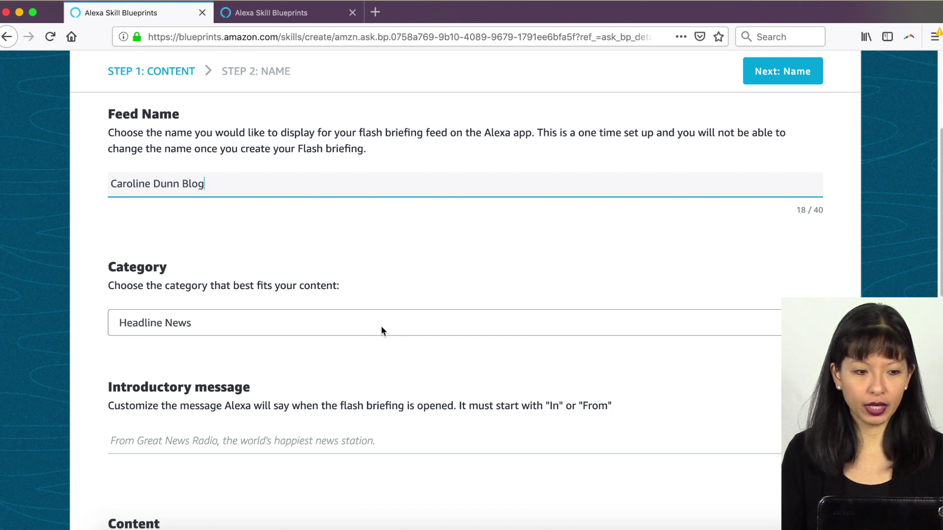
left_click(381, 325)
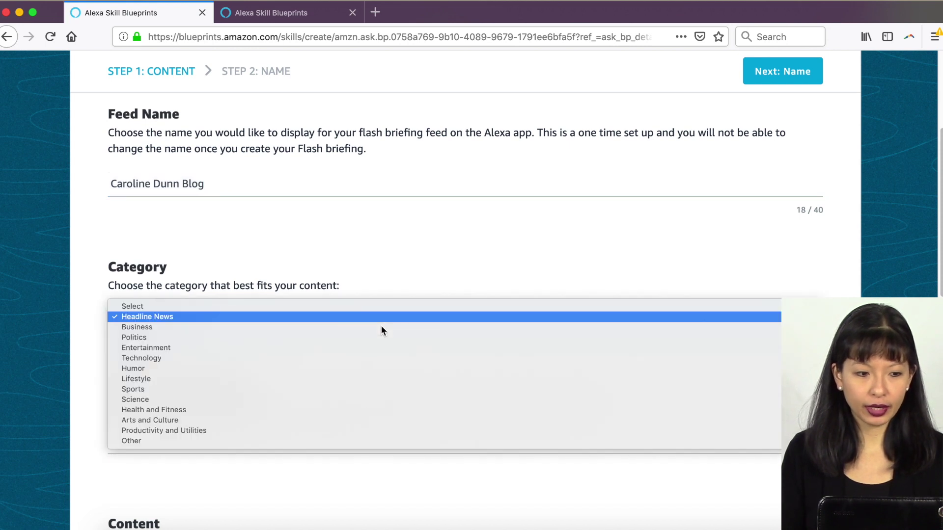
left_click(263, 359)
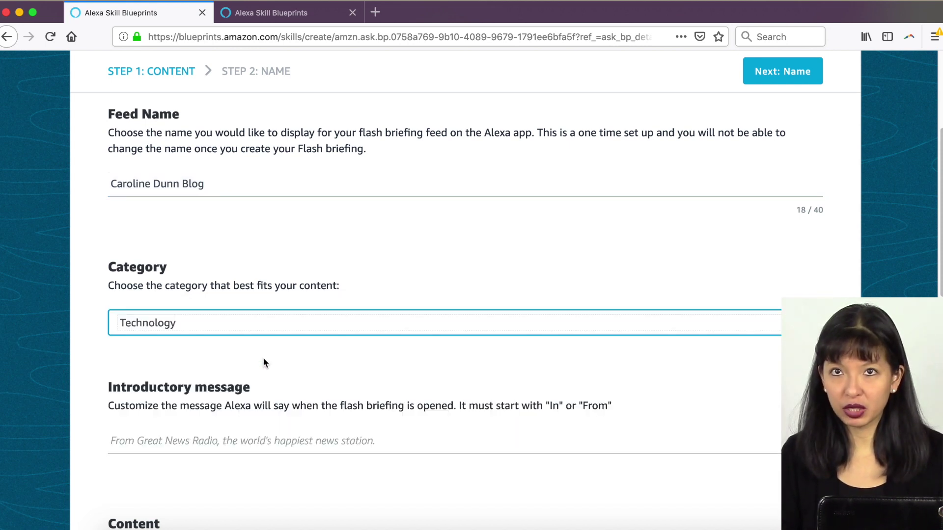
- Write the introductory message as "From", the author's full name, and ", here's your update"
scroll(284, 352, "down", 2)
left_click(287, 349)
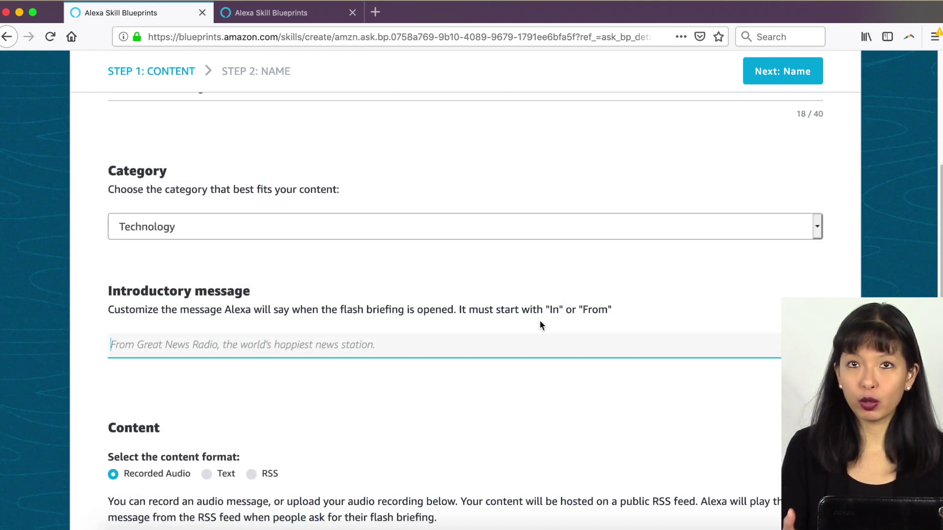
type("From Caroline ")
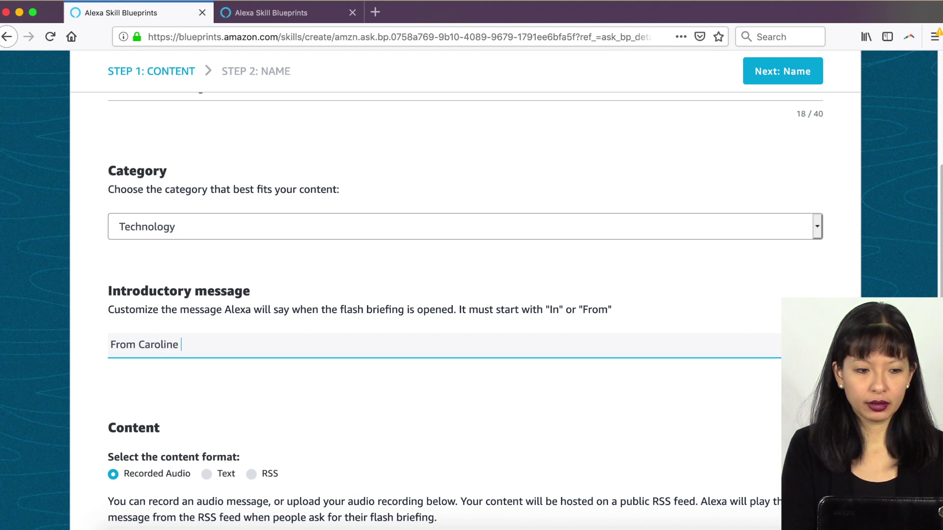
type("Dunn, here's your update")
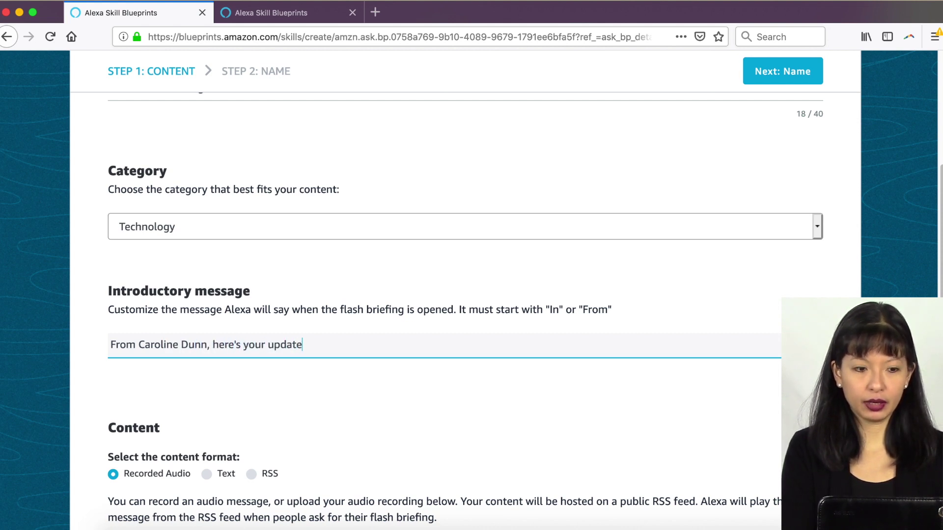
- Try the Text content format, switch the format to RSS, and specify that the RSS feed is text
scroll(590, 313, "down", 5)
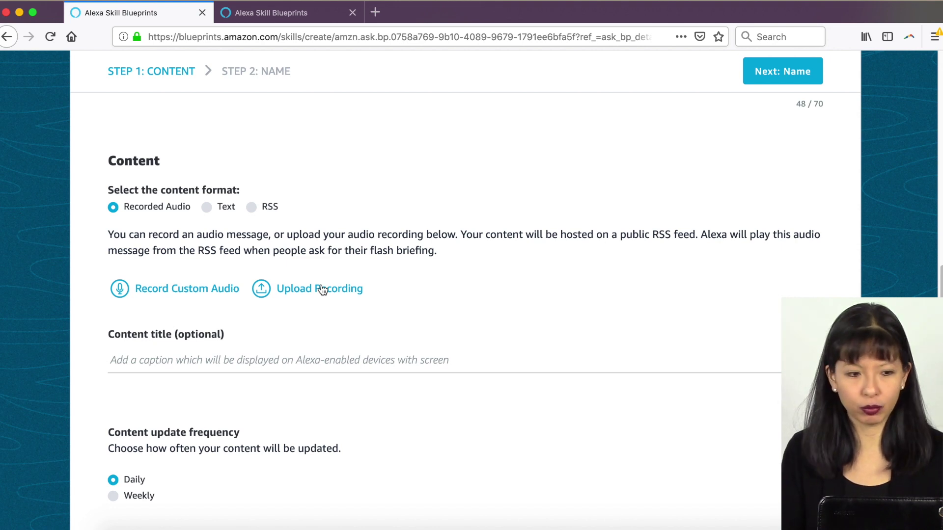
left_click(206, 208)
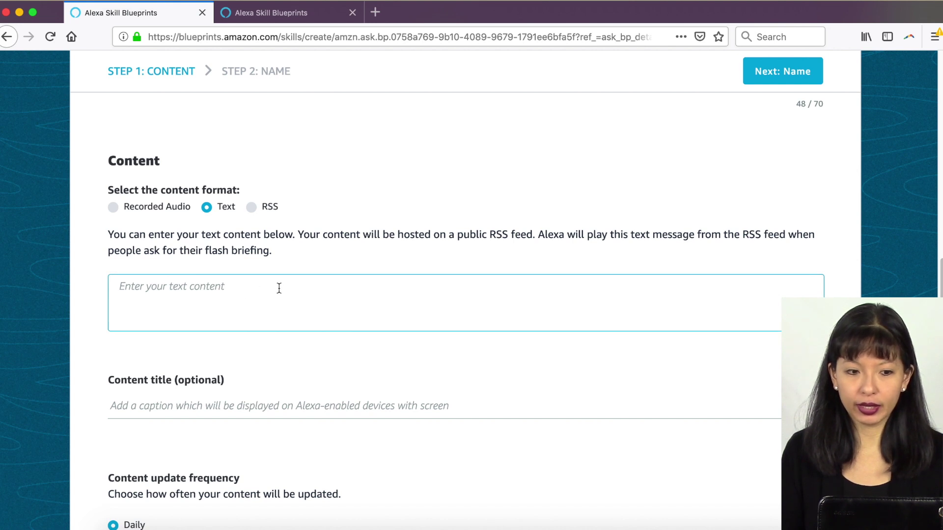
left_click(251, 207)
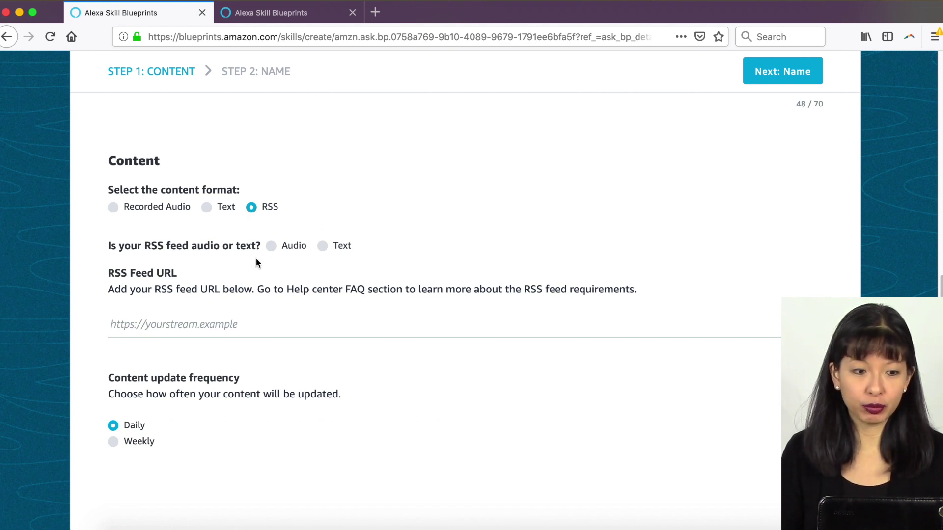
left_click(323, 245)
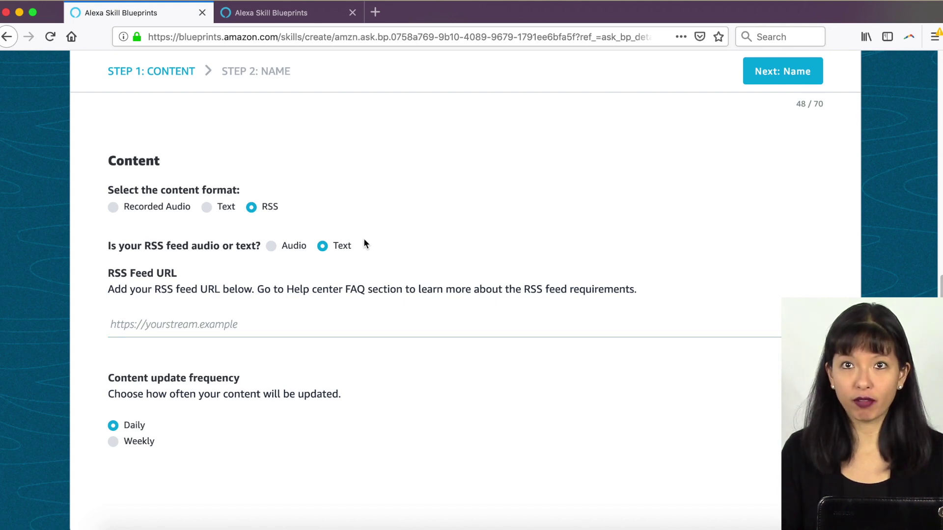
- Open the Business 2 Community website in a new browser tab
key("super+t")
type("business")
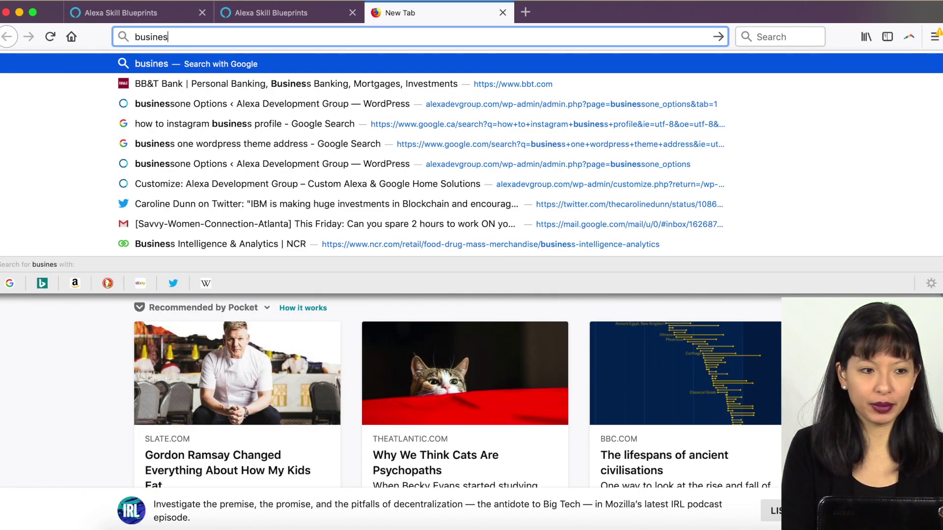
type("2c")
key("Return")
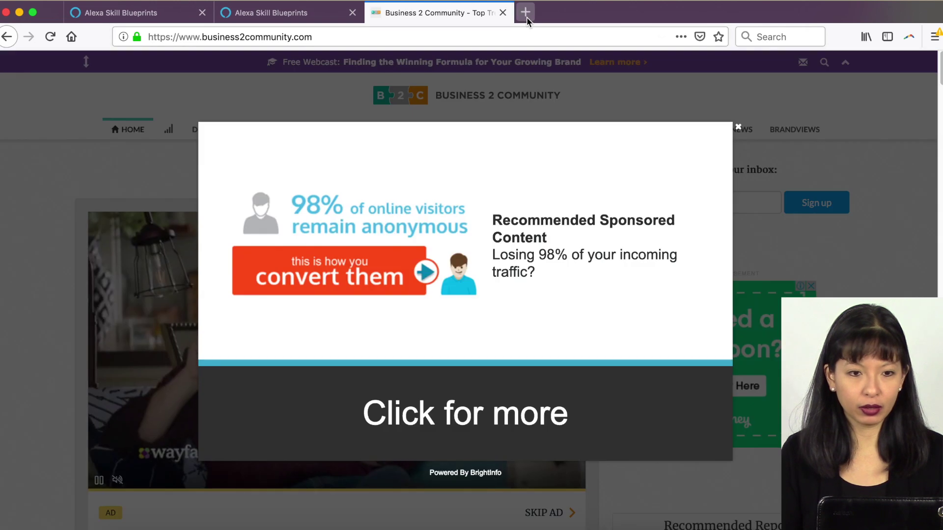
left_click(525, 13)
type("https://www.business2community.com/feed")
key("Return")
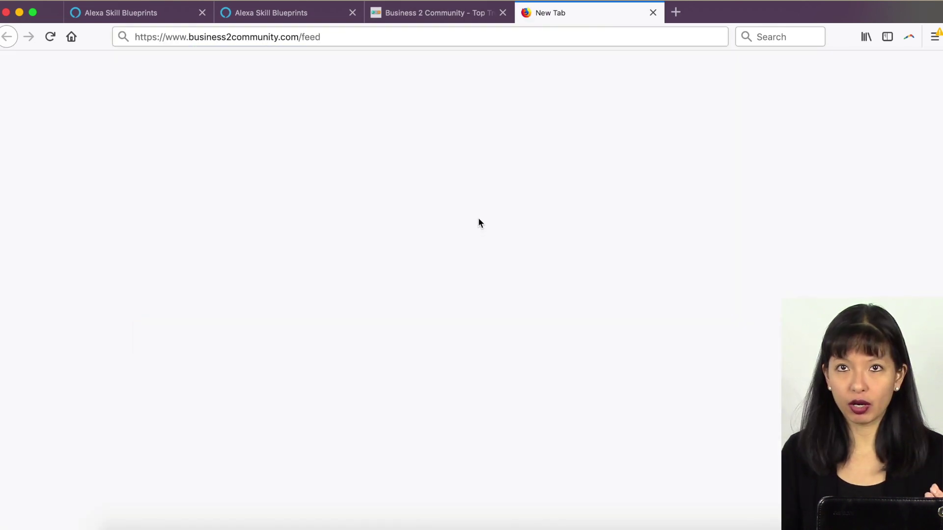
left_click(160, 15)
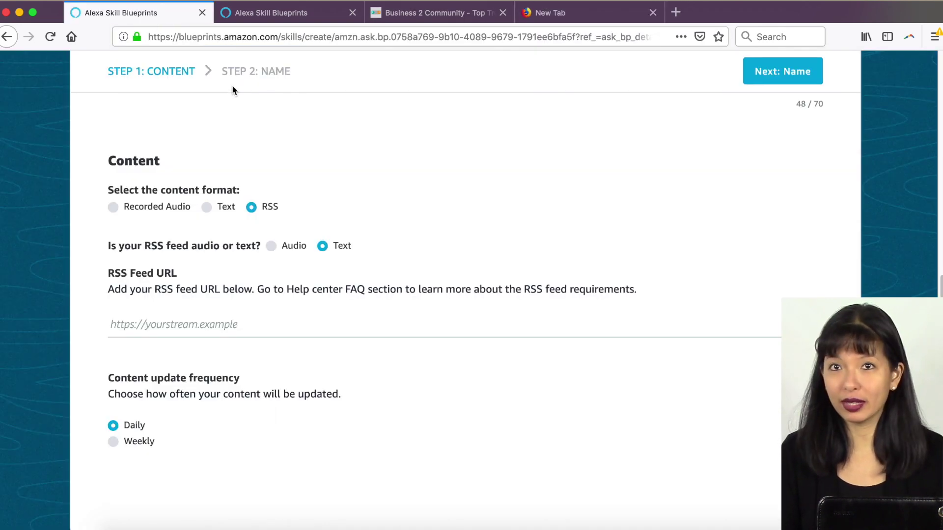
left_click(210, 287)
type("https://www.business2community.com/feed")
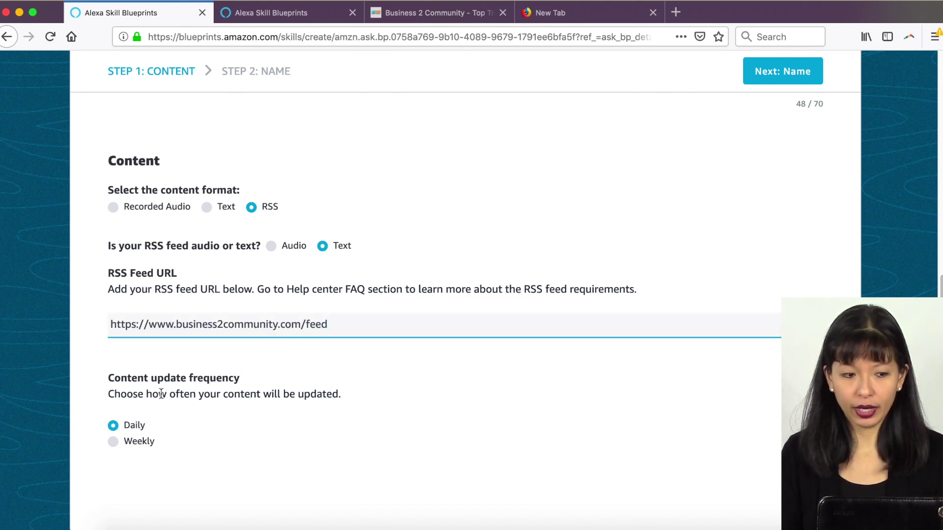
key("Tab")
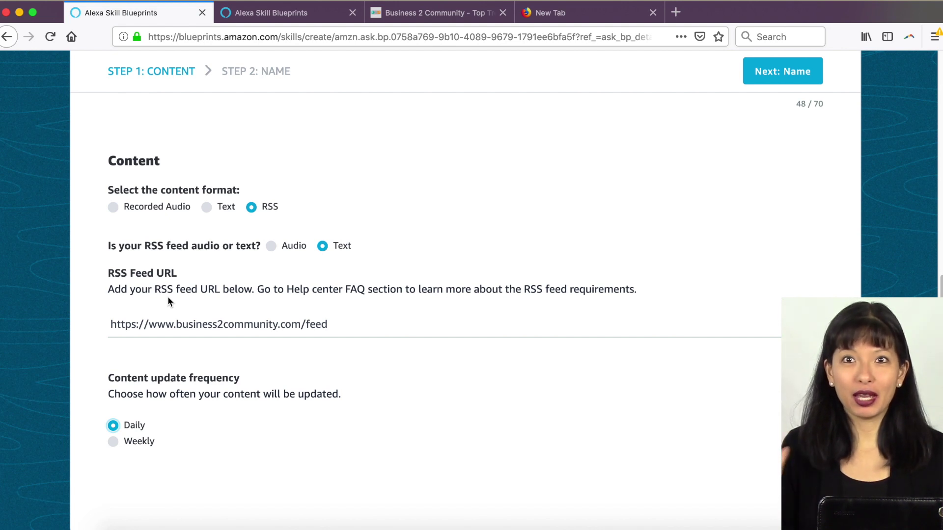
left_click(138, 332)
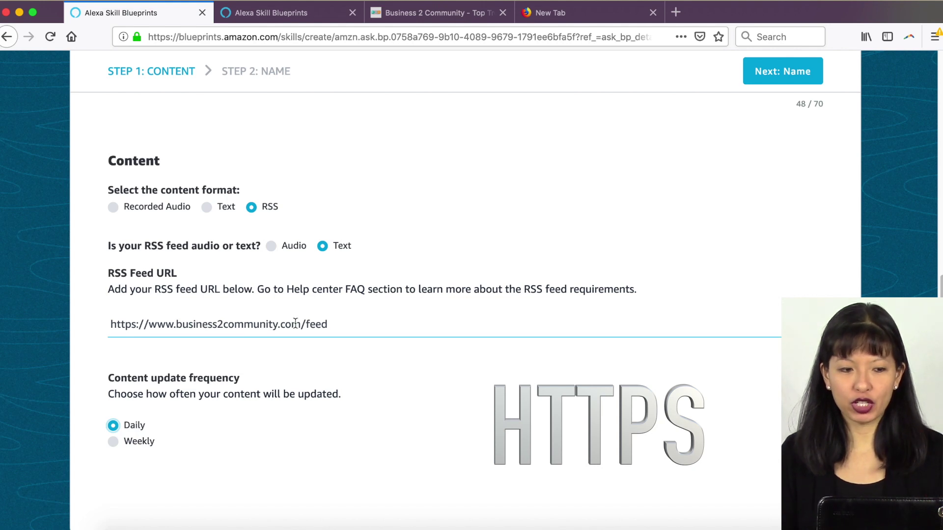
left_click(337, 325)
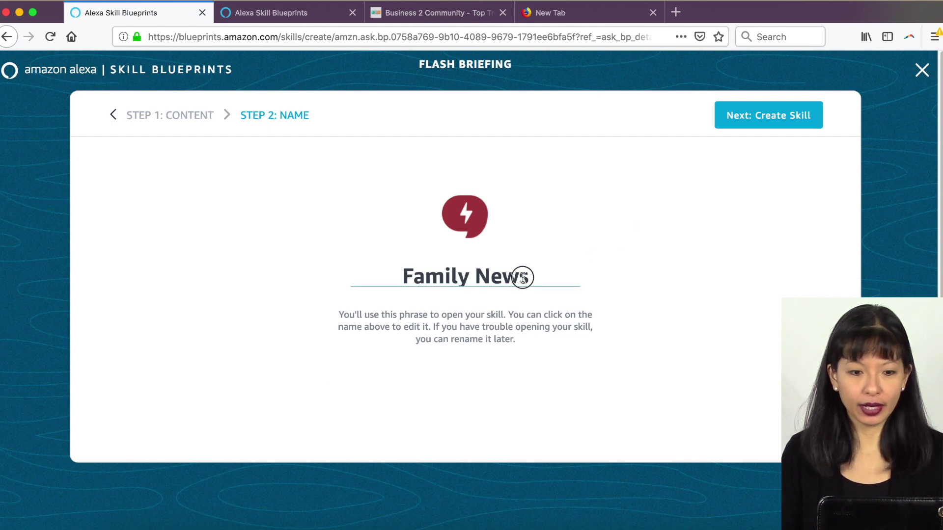
- Replace the default skill name with the author's full name and create the skill
left_click(397, 273)
left_click_drag(538, 279, 401, 280)
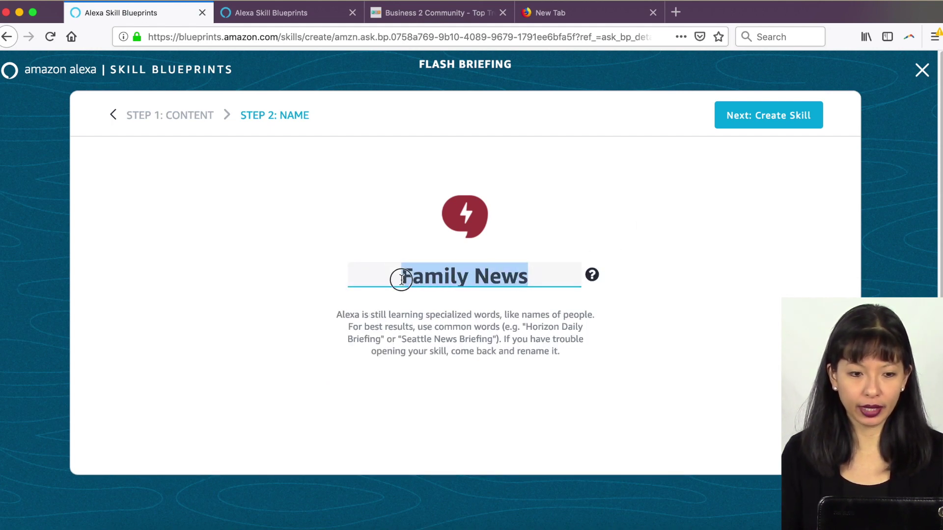
type("Caroline Dunn")
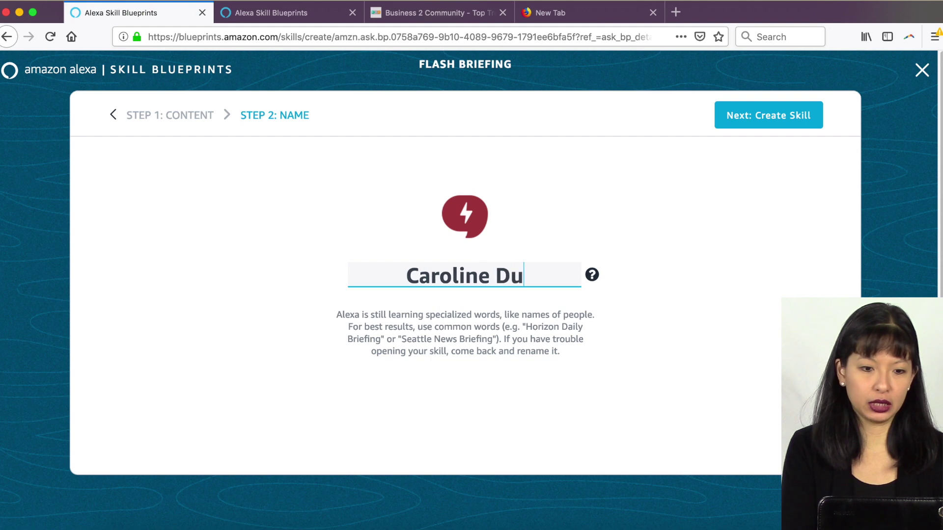
left_click(764, 117)
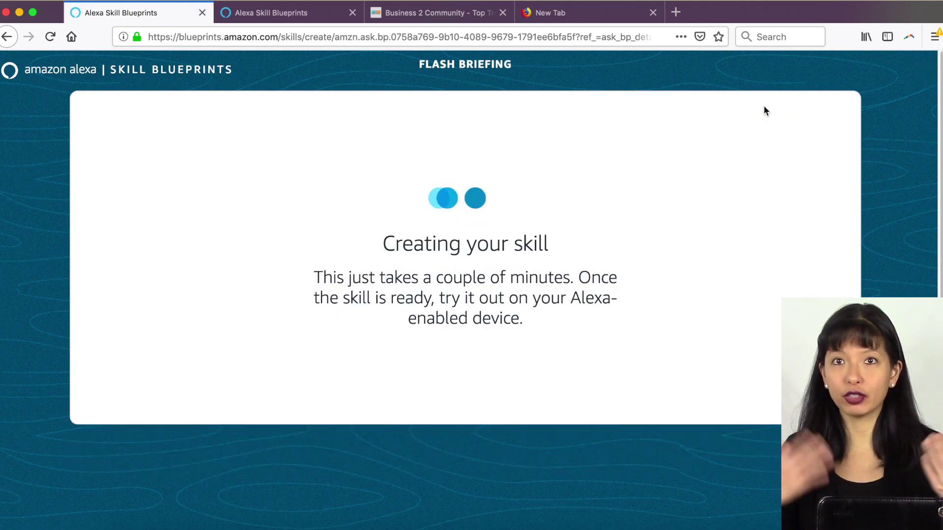
- Look over the latest articles on the Business 2 Community homepage and return to the created skill
left_click(462, 15)
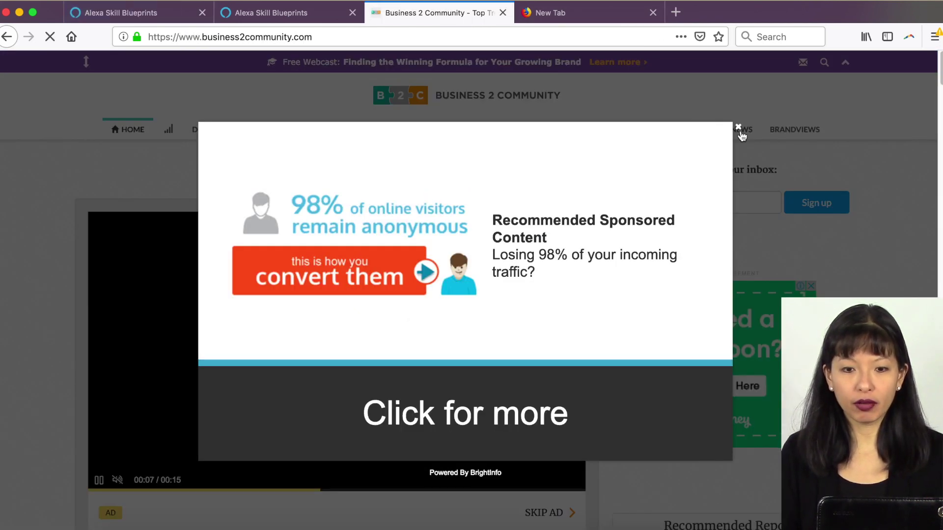
key("super+1")
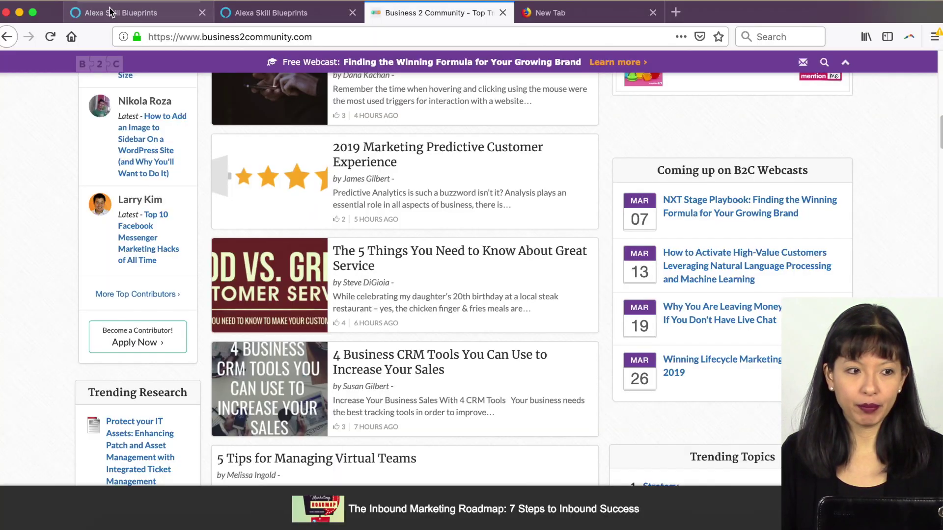
left_click(112, 15)
- Open the created flash briefing skill for editing and specify that its RSS feed is audio
left_click(690, 270)
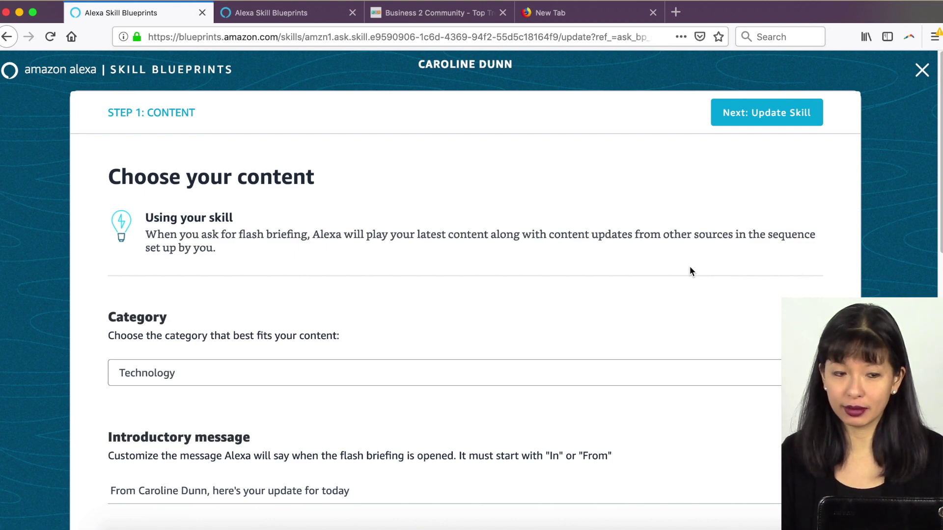
scroll(694, 304, "down", 6)
scroll(696, 343, "down", 4)
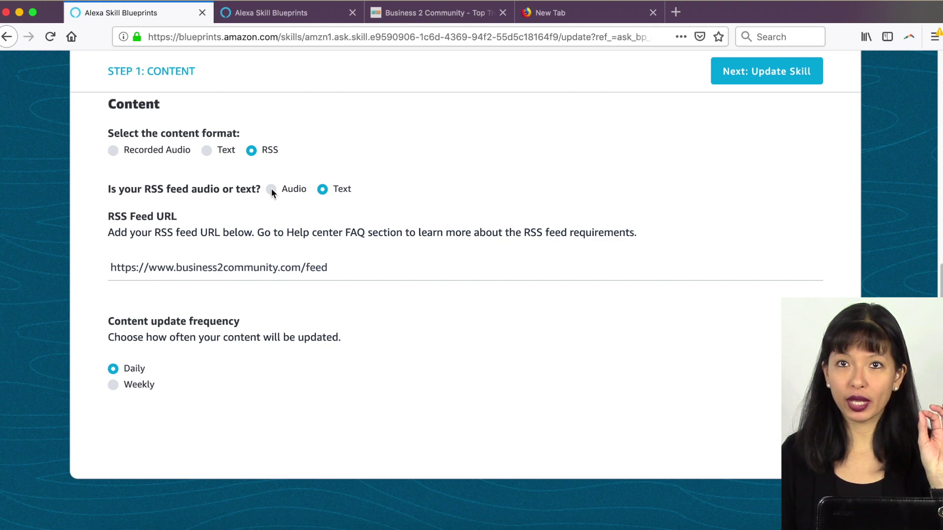
left_click(271, 190)
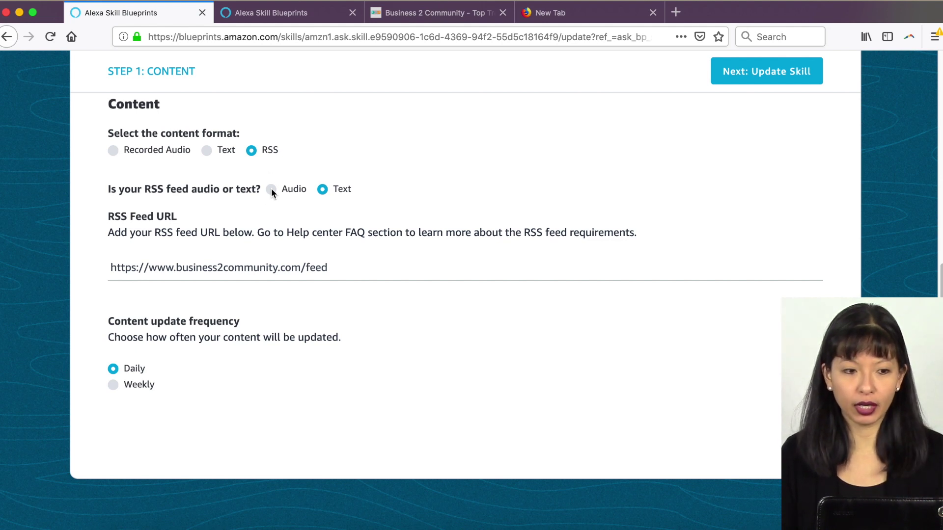
- Replace the RSS feed URL with the SoundCloud sounds.rss feed address, changing its http prefix to https
left_click_drag(341, 267, 116, 269)
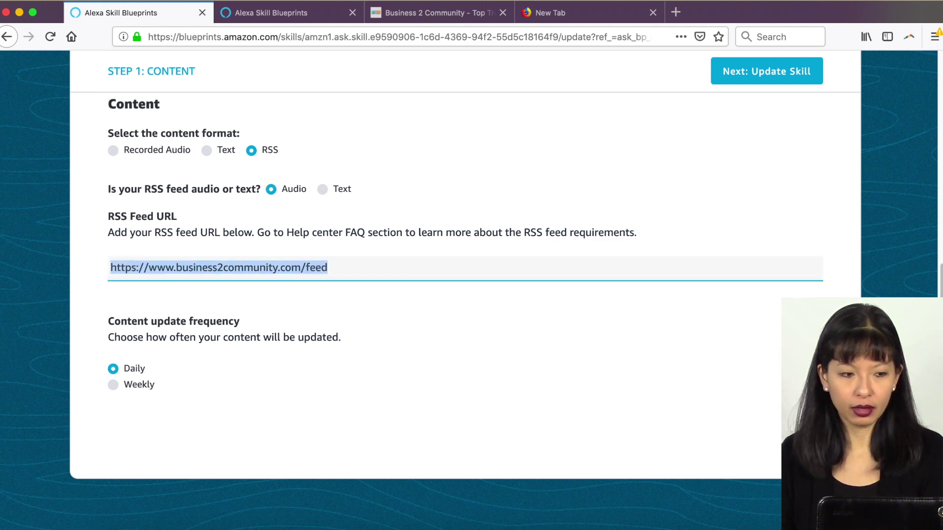
key("BackSpace")
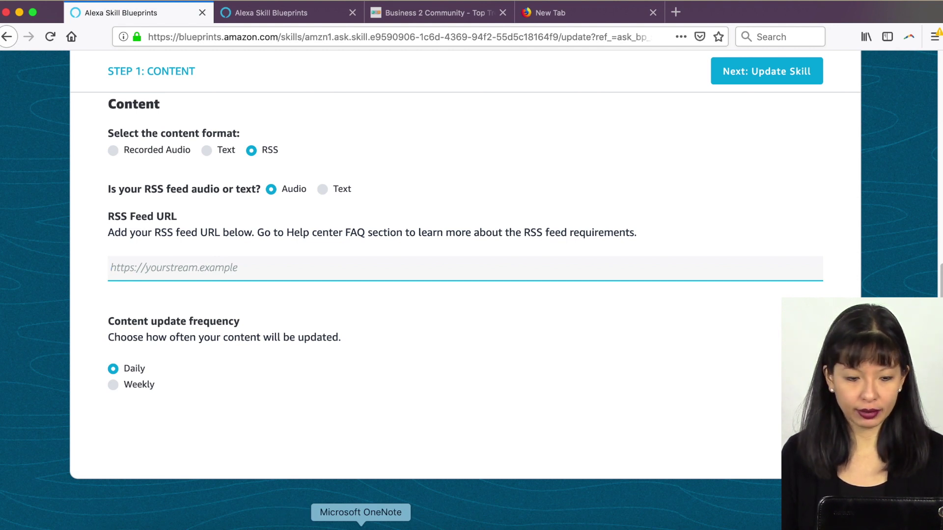
key("super+v")
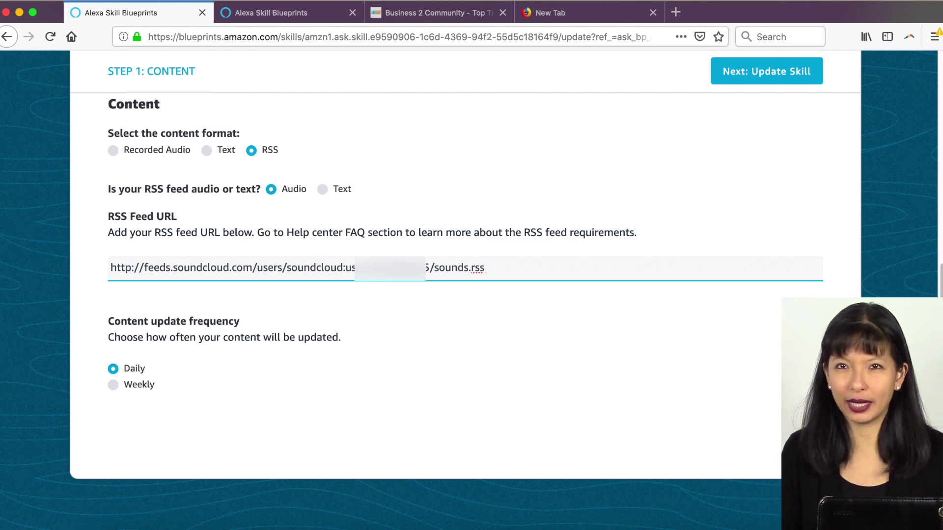
type("s")
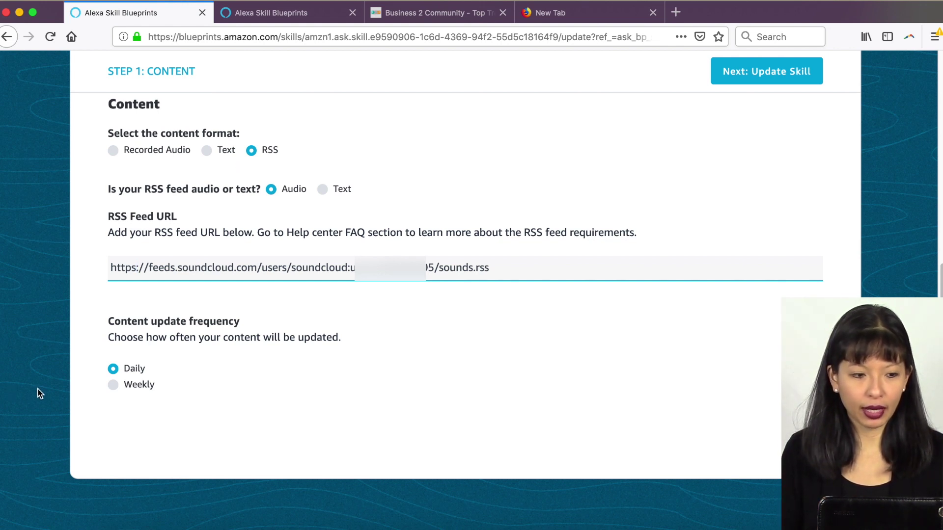
- Set the content update frequency to Weekly and update the skill
left_click(113, 385)
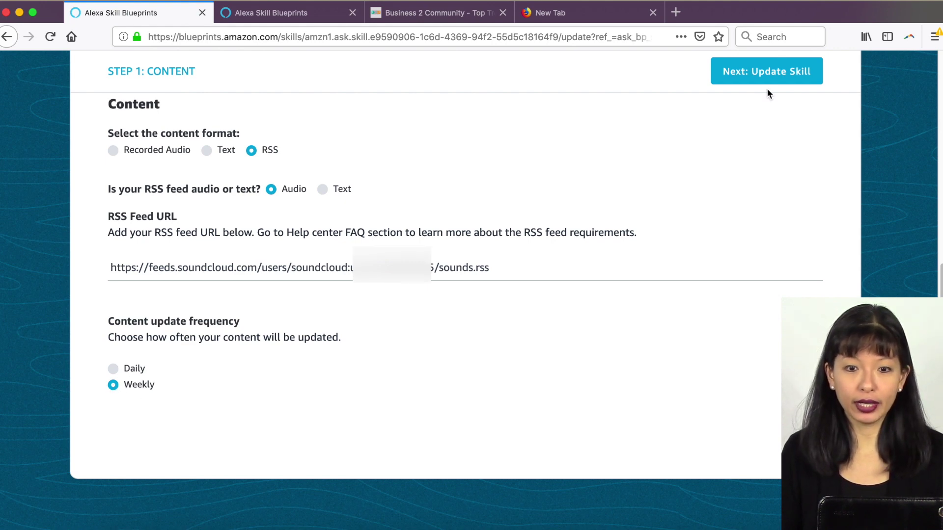
left_click(761, 74)
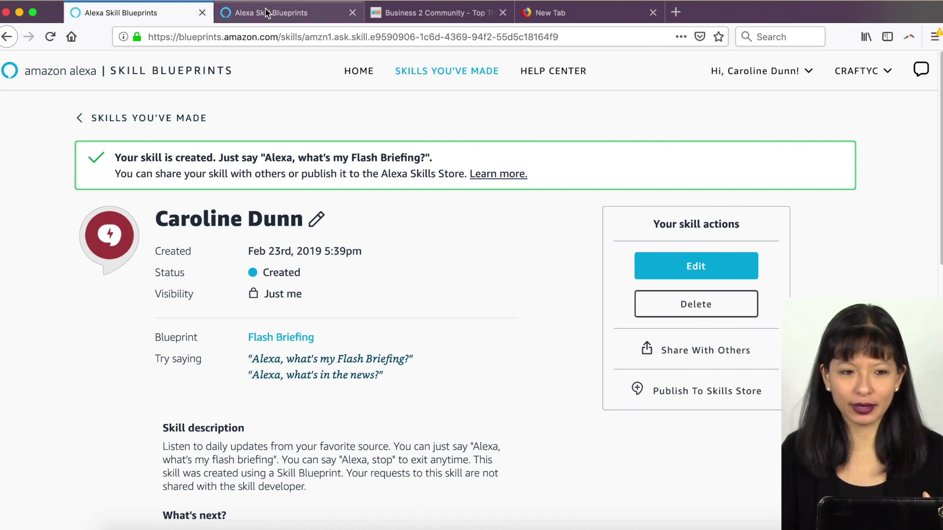
- Open the Help Center in a new tab and look over the Choose a blueprint page
right_click(548, 74)
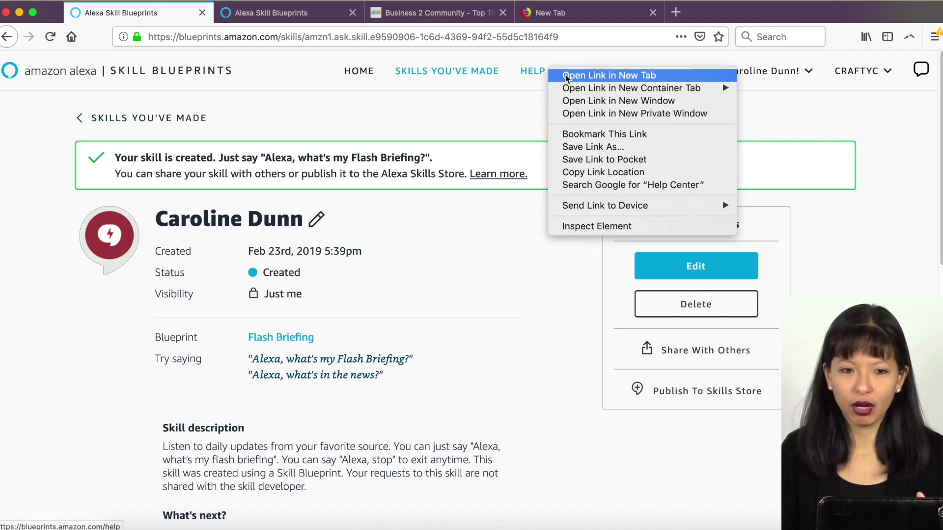
left_click(569, 76)
left_click(287, 14)
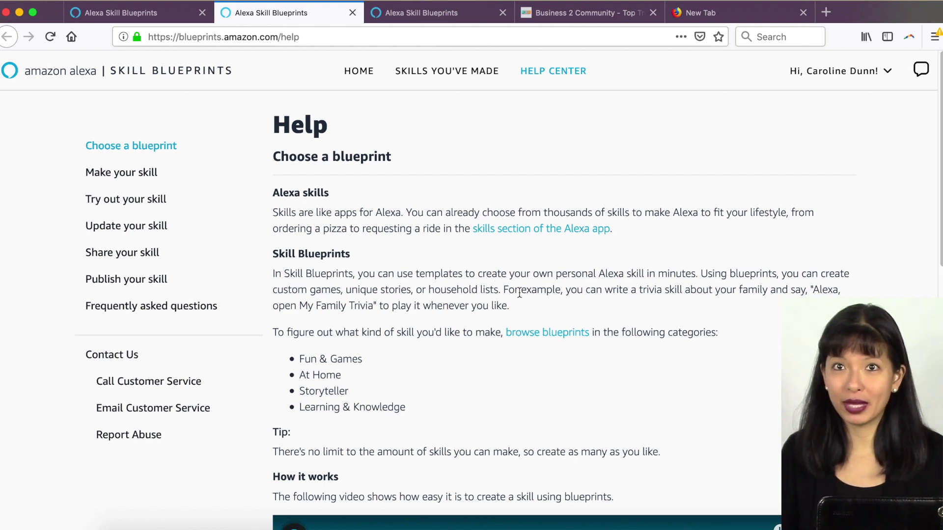
scroll(519, 291, "down", 10)
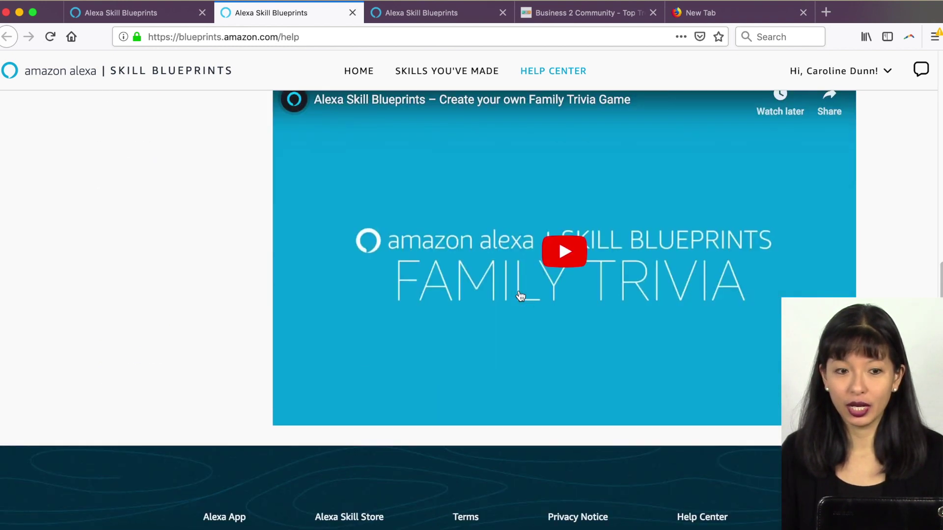
scroll(518, 290, "up", 10)
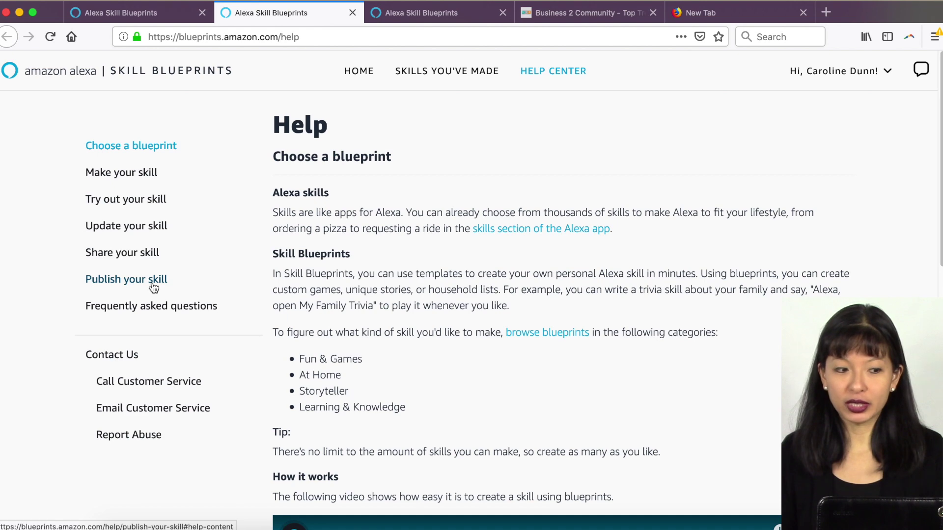
- Open the help topic on publishing a skill and examine the Alexa Skills Store review process
left_click(151, 280)
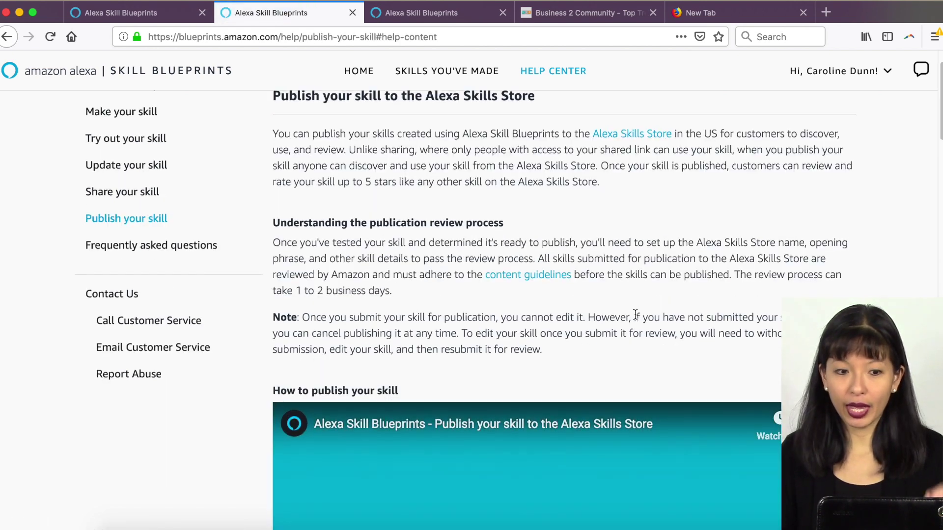
scroll(635, 321, "down", 2)
scroll(635, 320, "down", 3)
scroll(633, 319, "up", 5)
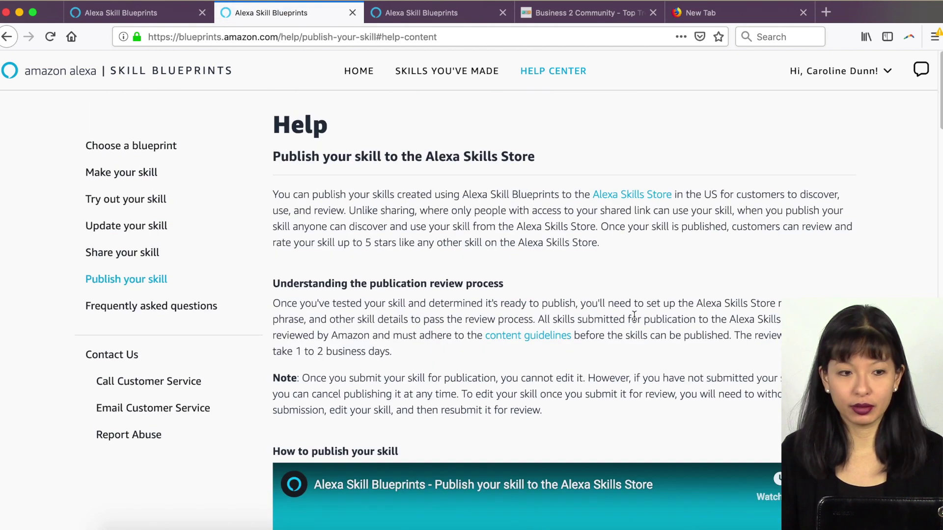
- Return to the skill page, view its sharing options as a skill not intended for kids under 13, and close them
left_click(127, 15)
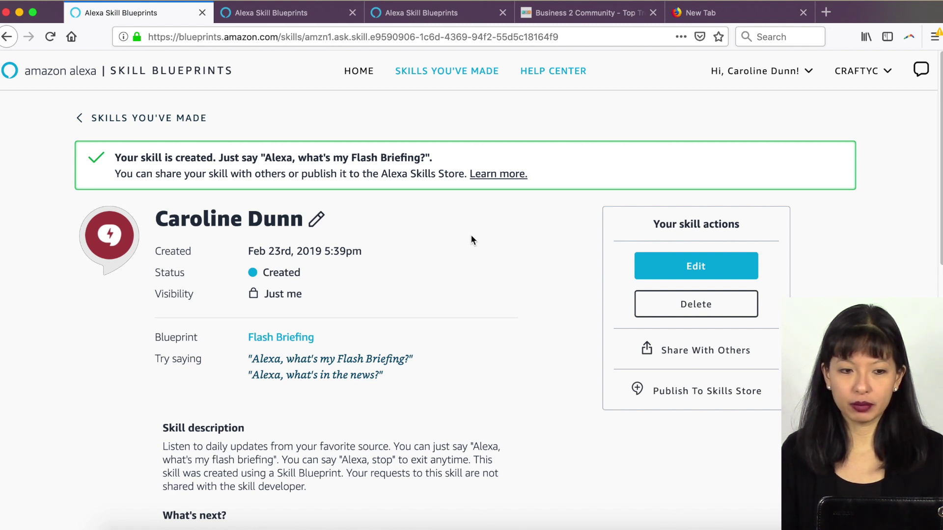
left_click(675, 353)
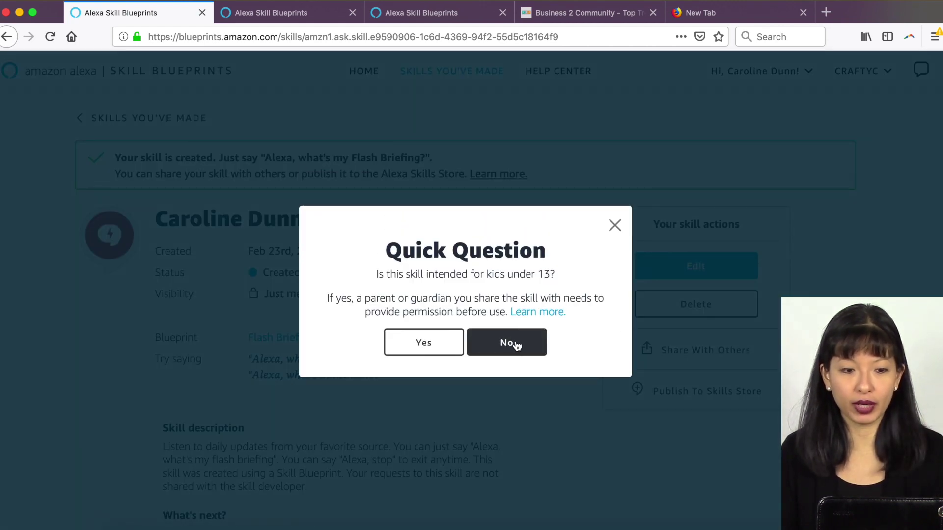
left_click(510, 344)
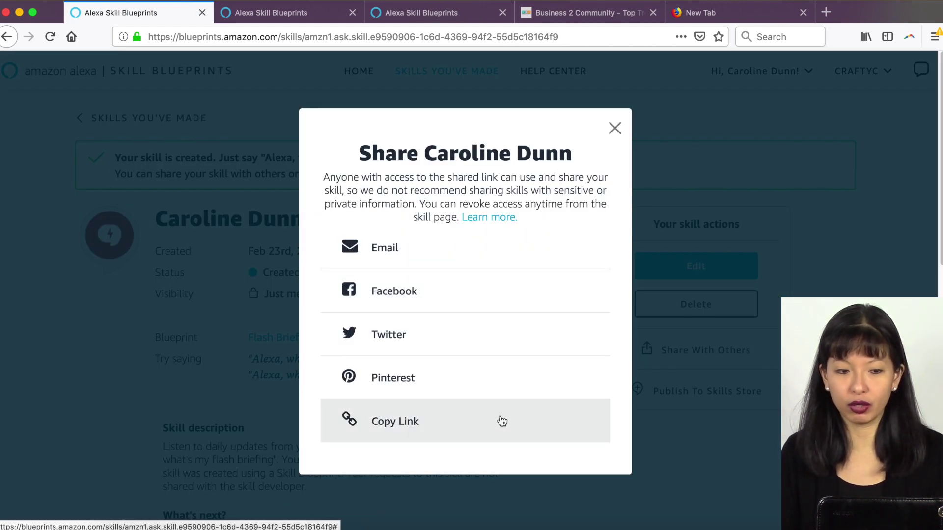
left_click(615, 128)
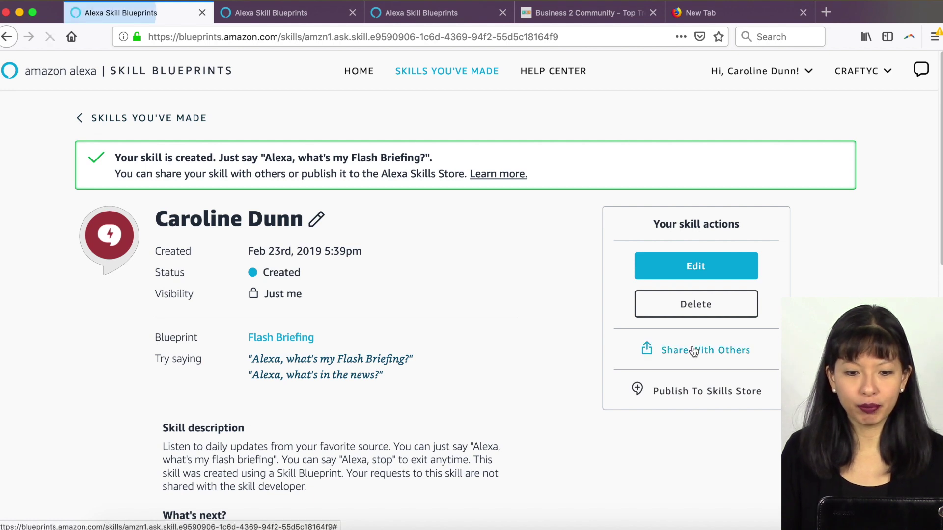
- Start publishing the skill to the Skills Store, keep the store name, and set the category to Exercise & Workout
left_click(698, 391)
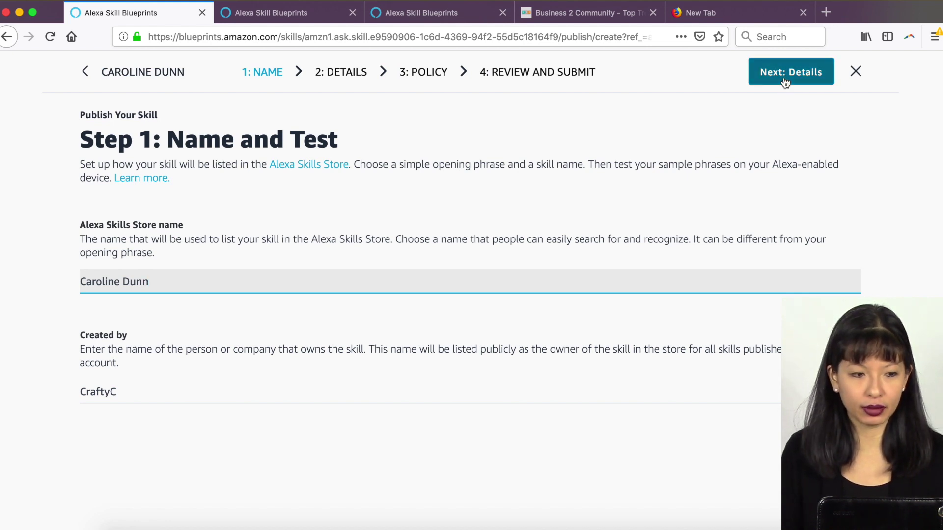
left_click(806, 73)
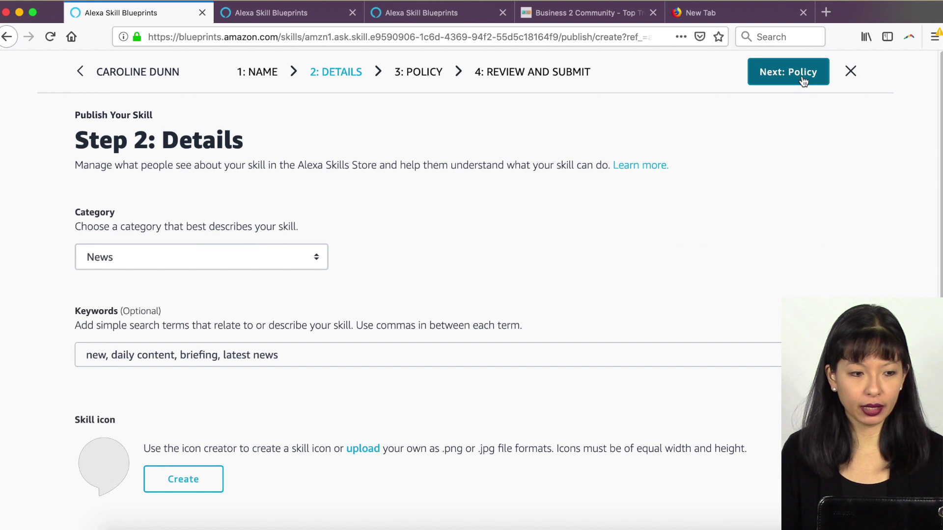
left_click(210, 260)
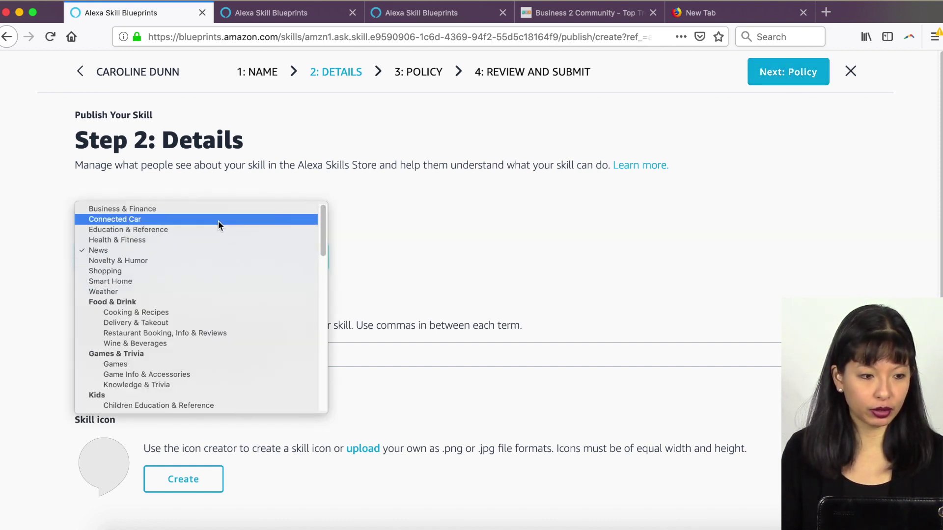
scroll(210, 310, "down", 10)
left_click(206, 322)
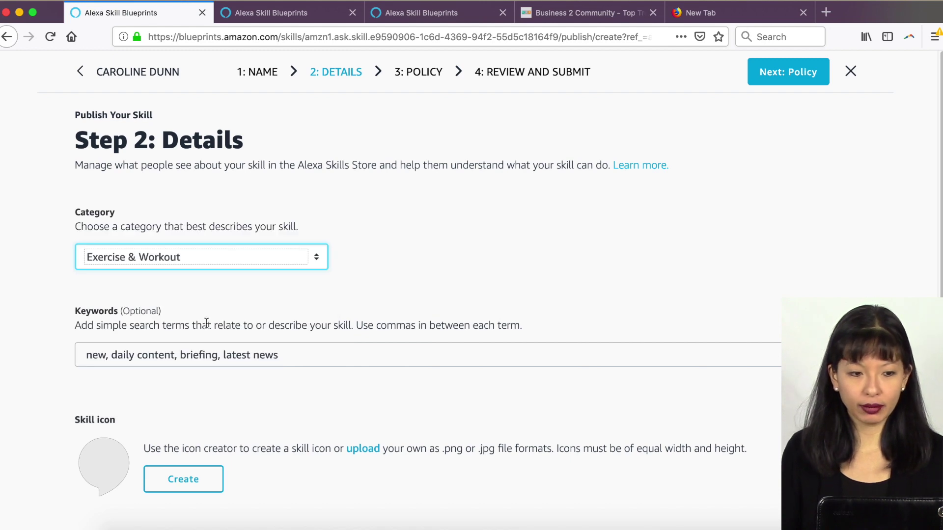
- Replace the last keyword, "latest news", with "running tips"
scroll(304, 260, "down", 4)
left_click(290, 236)
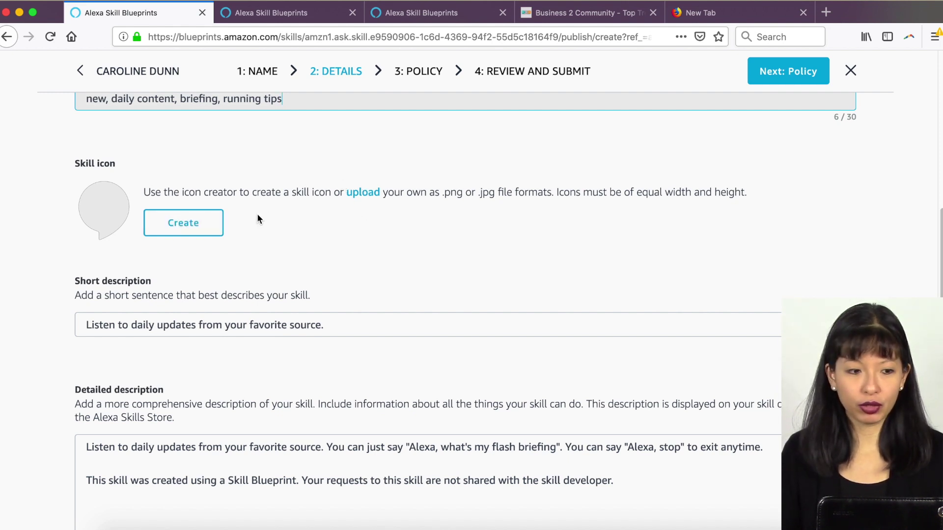
- Start creating a skill icon and choose the road symbol from the full set of icon categories
left_click(186, 223)
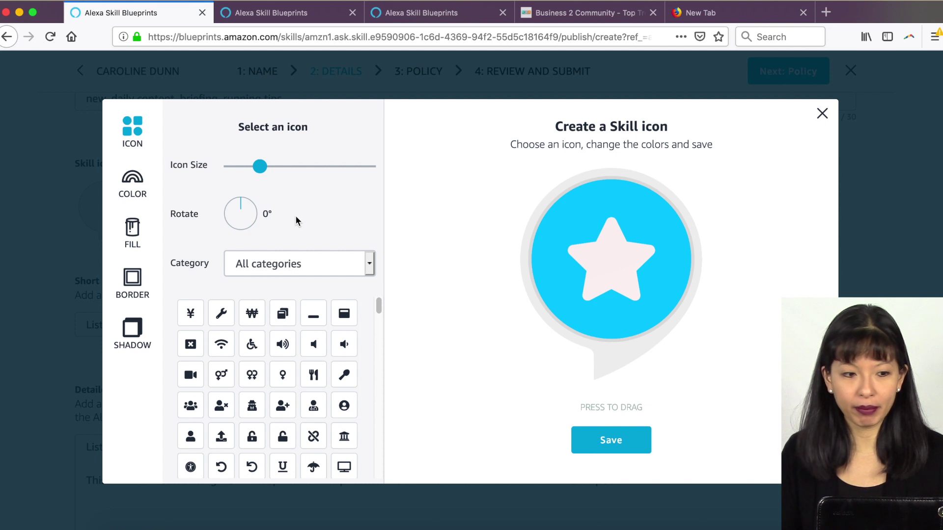
scroll(293, 341, "down", 6)
scroll(334, 388, "down", 3)
scroll(332, 389, "down", 5)
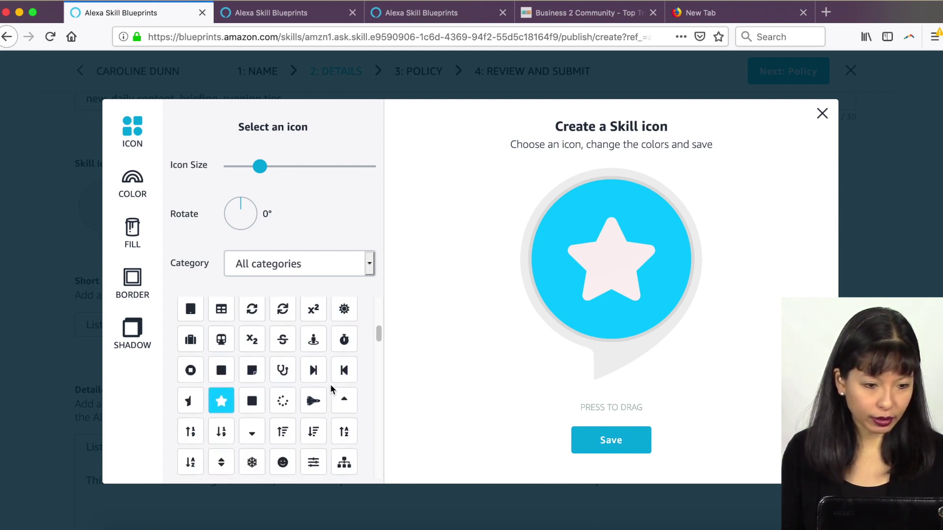
left_click(234, 336)
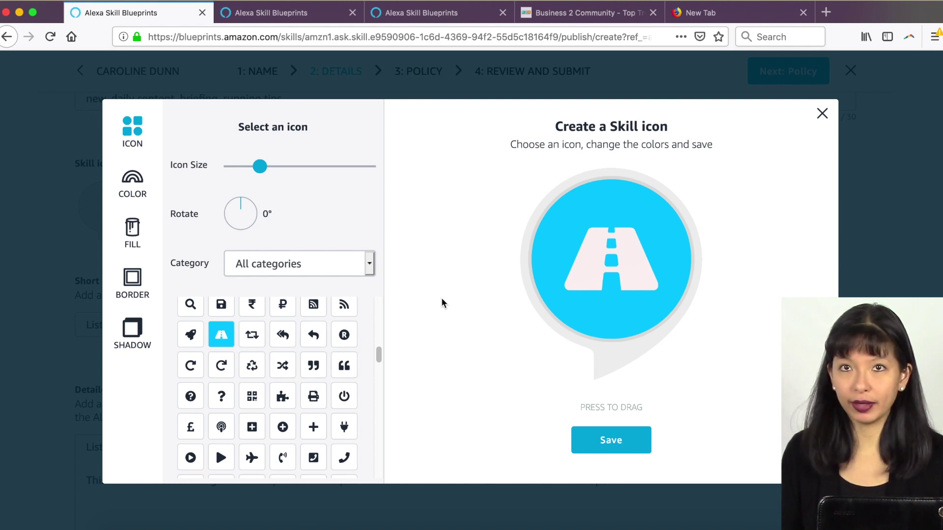
- Set the skill icon's fill color to bright green and the road symbol's color to purple
left_click(131, 229)
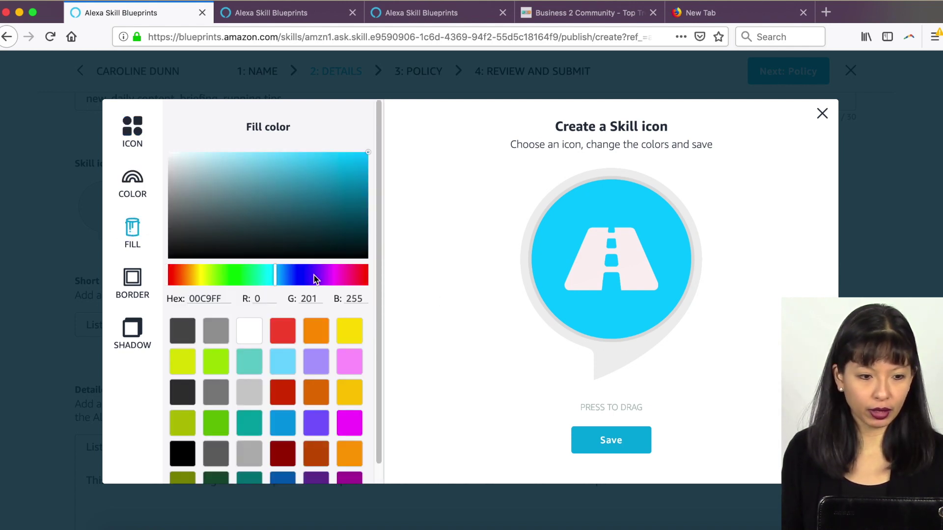
left_click_drag(311, 275, 229, 275)
left_click(127, 182)
left_click(328, 231)
- Set the icon border to dark red 370C0C, shift the road symbol toward the circle's lower right, and save the icon
left_click(133, 277)
left_click(296, 255)
left_click(324, 281)
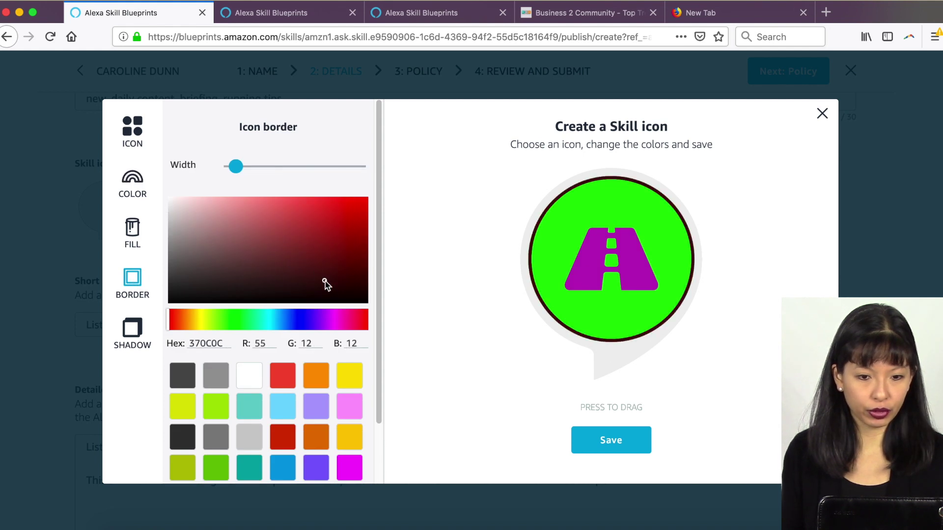
left_click_drag(633, 243, 644, 266)
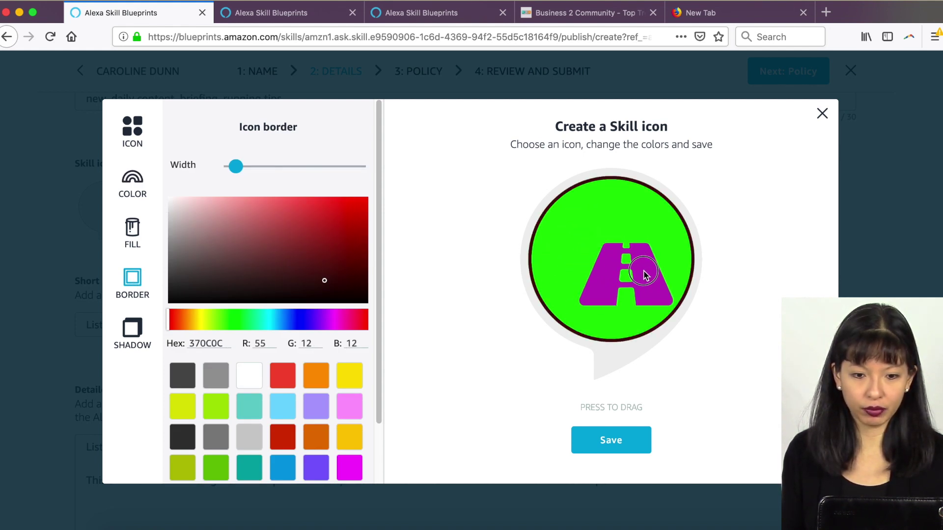
left_click(611, 439)
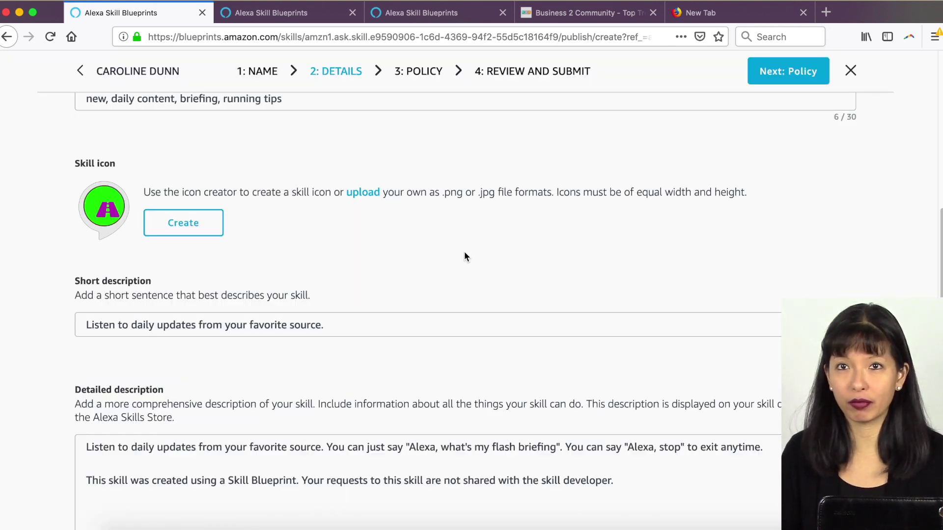
- Change the short description to invite listeners to the creator's weekly podcast, and copy the whole sentence
scroll(467, 253, "down", 2)
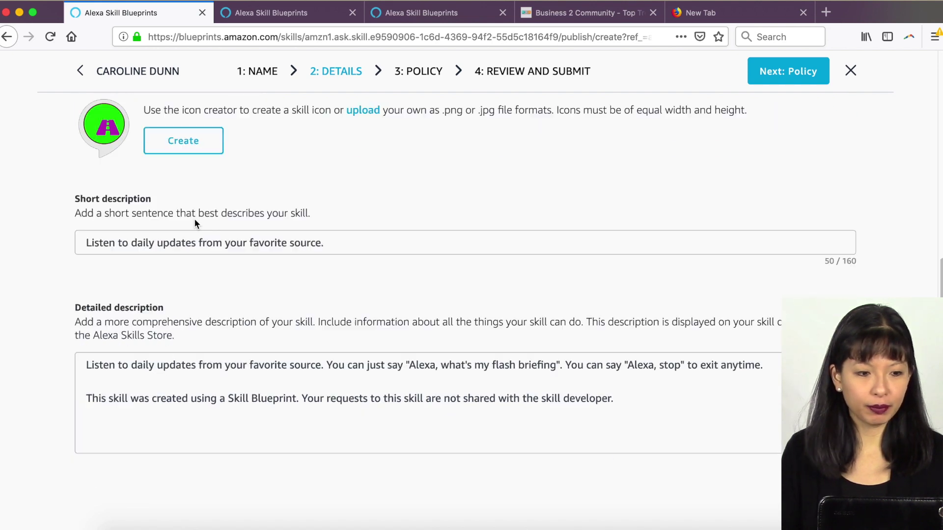
left_click_drag(369, 246, 128, 242)
type("Caroline Dunn's weekly podcast here.")
key("super+a")
key("super+c")
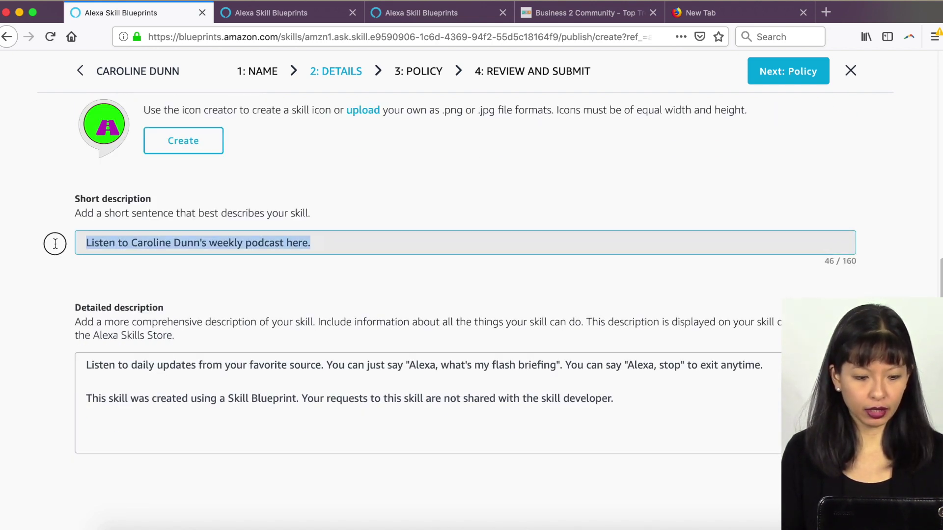
- Replace the detailed description's first sentence with the copied short description, followed by a line break
left_click(325, 367)
key("shift+super+Right")
left_click(80, 361, "shift")
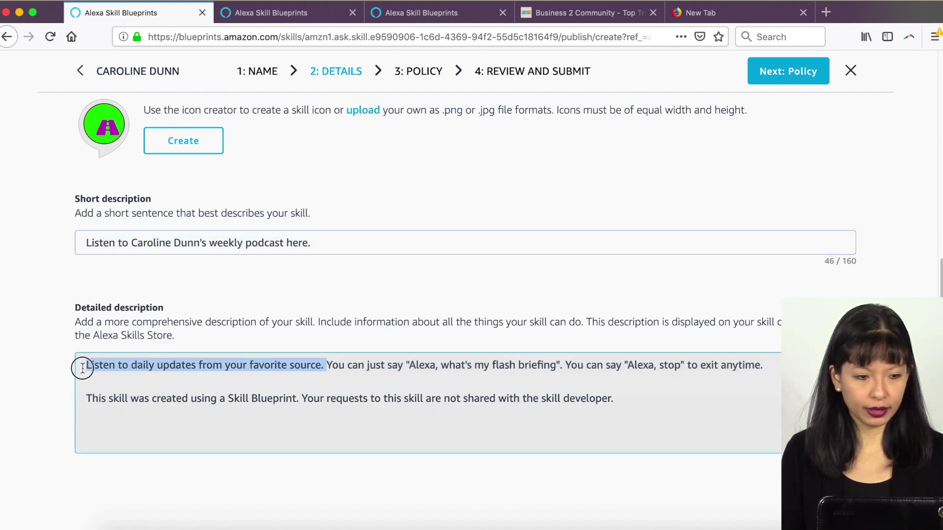
key("super+v")
key("Return")
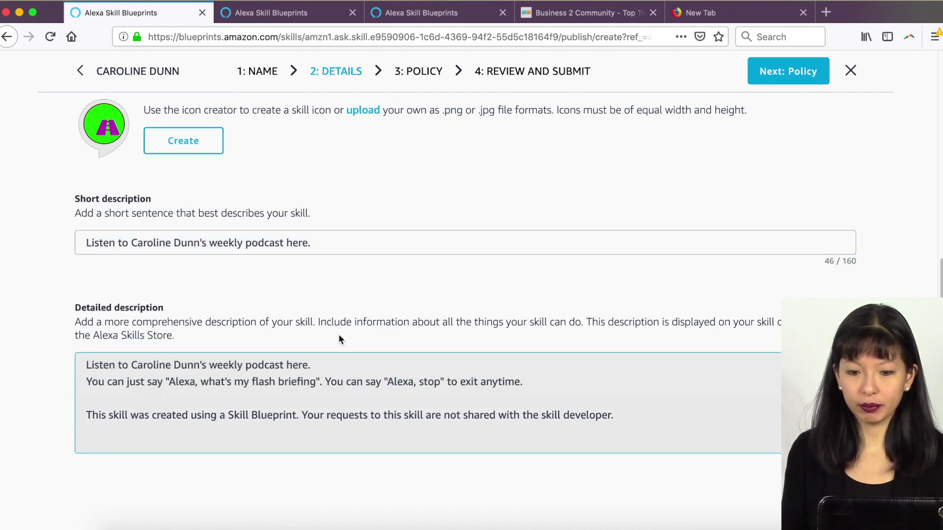
- Continue to the policy details and answer No to both the kids under 13 and the advertising questions
left_click(795, 70)
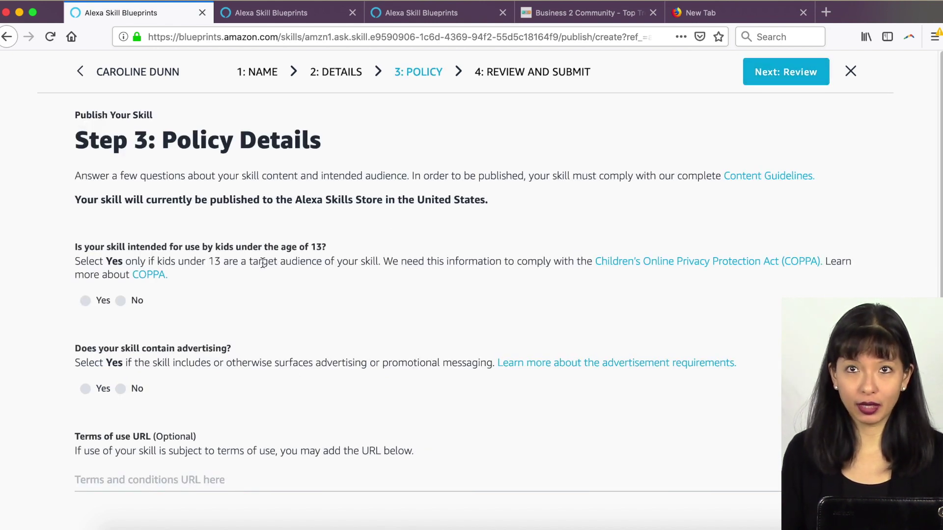
left_click(120, 300)
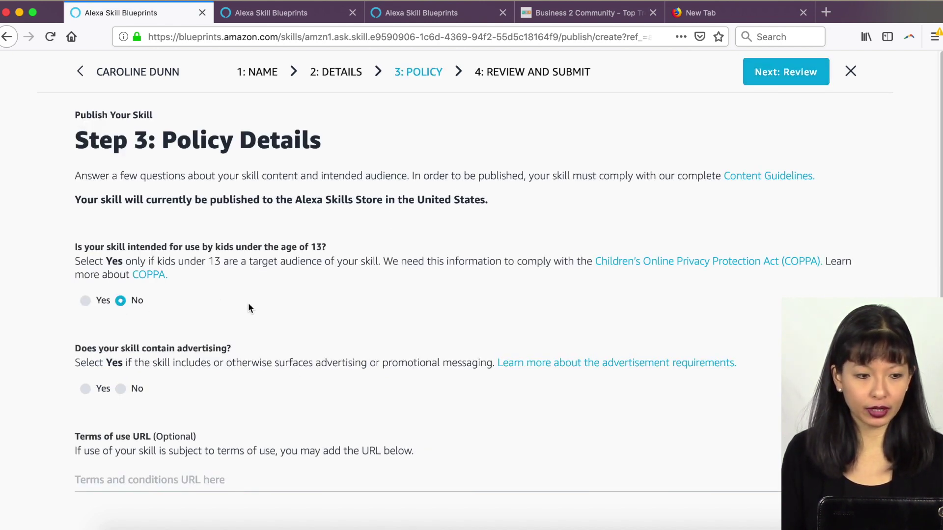
scroll(130, 382, "down", 1)
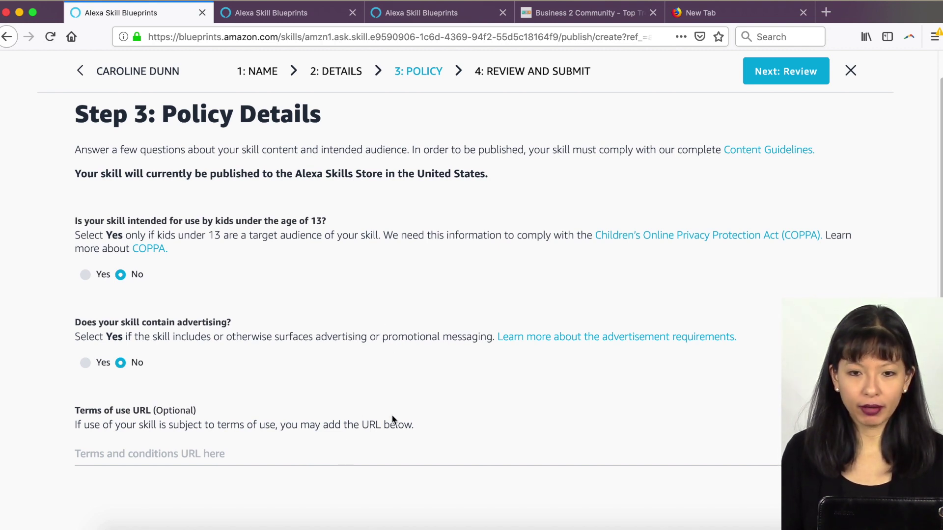
- Review the skill's name and details summary, and publish the skill to the store
left_click(801, 72)
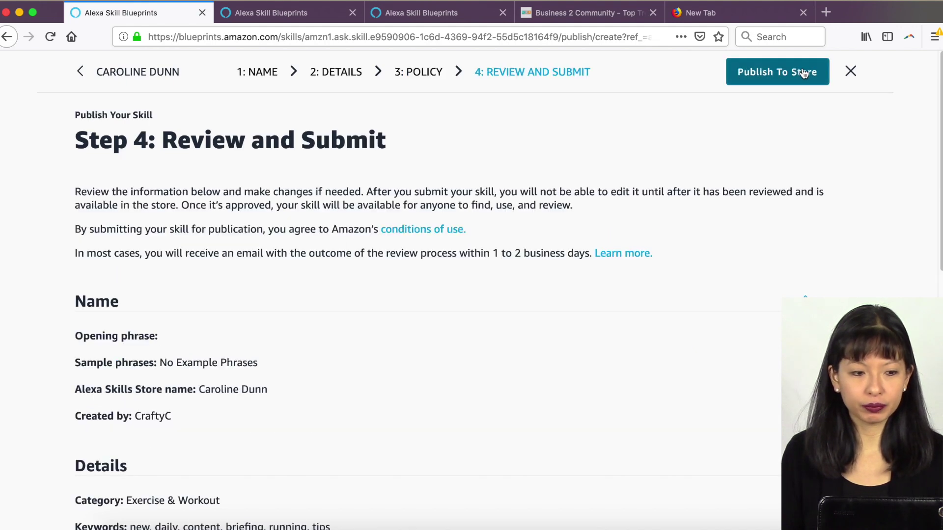
scroll(664, 304, "down", 1)
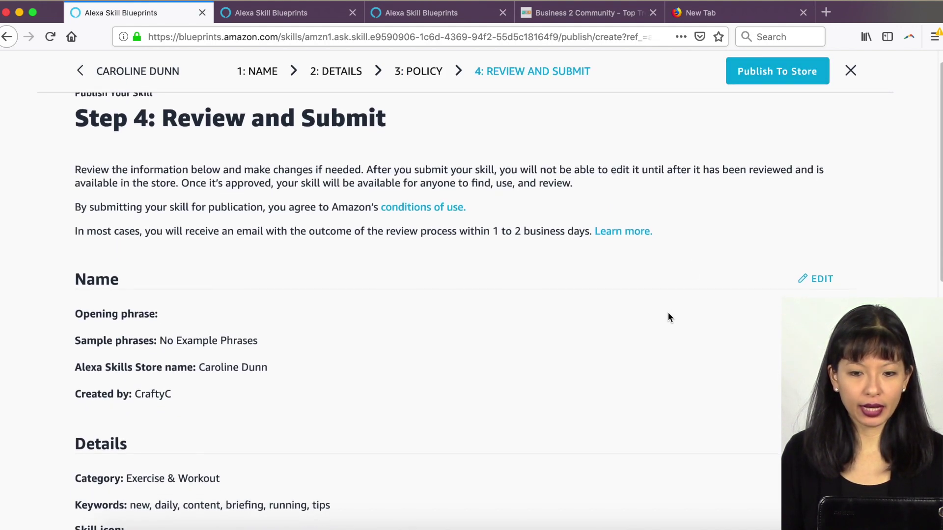
scroll(667, 314, "down", 6)
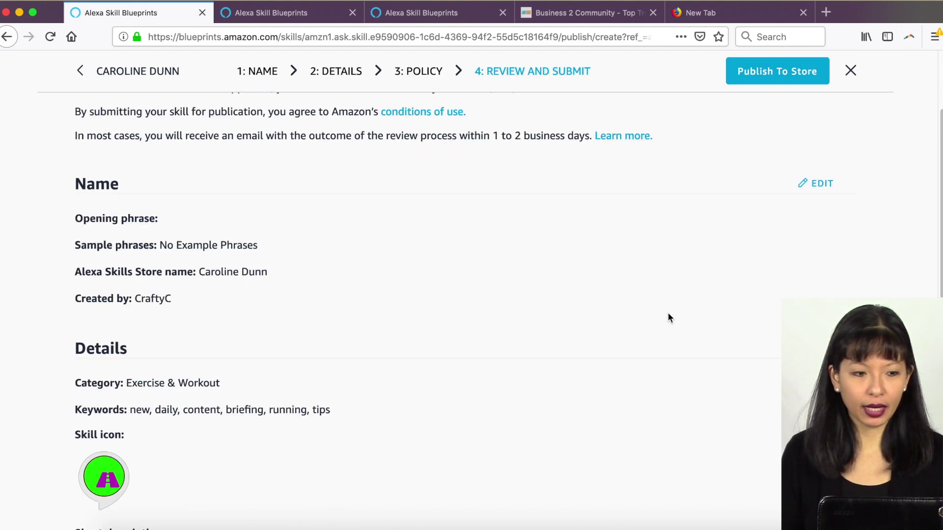
left_click(766, 84)
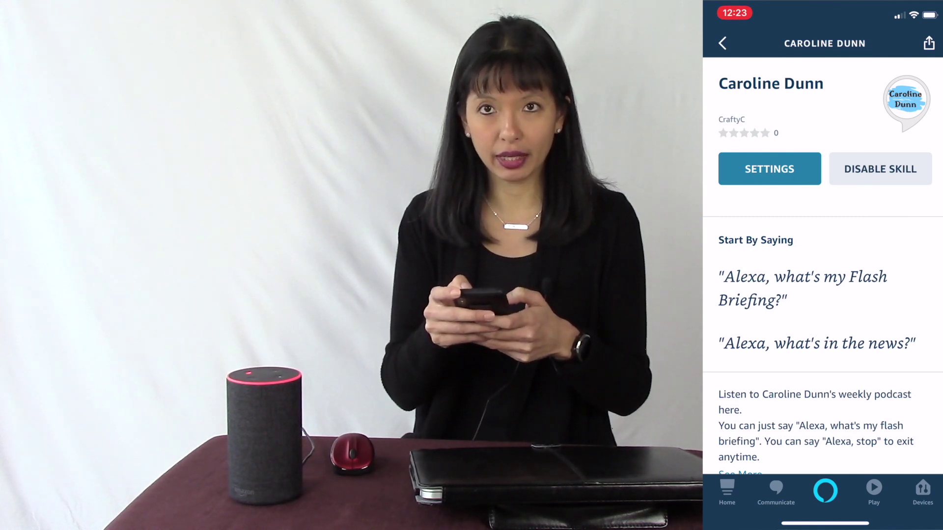
- In the Alexa mobile app, open the skill's Flash Briefing management, examine the enabled and disabled sources, and return to the skill settings
left_click(770, 169)
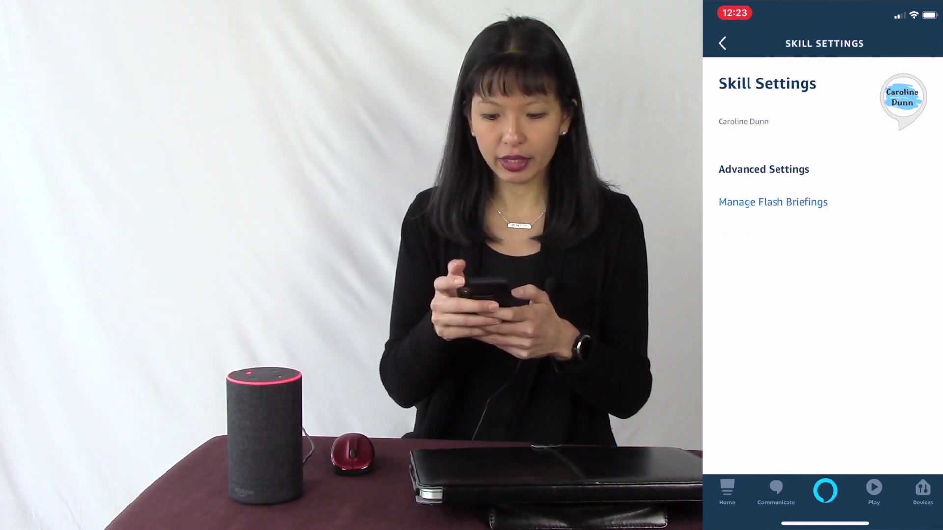
left_click(772, 202)
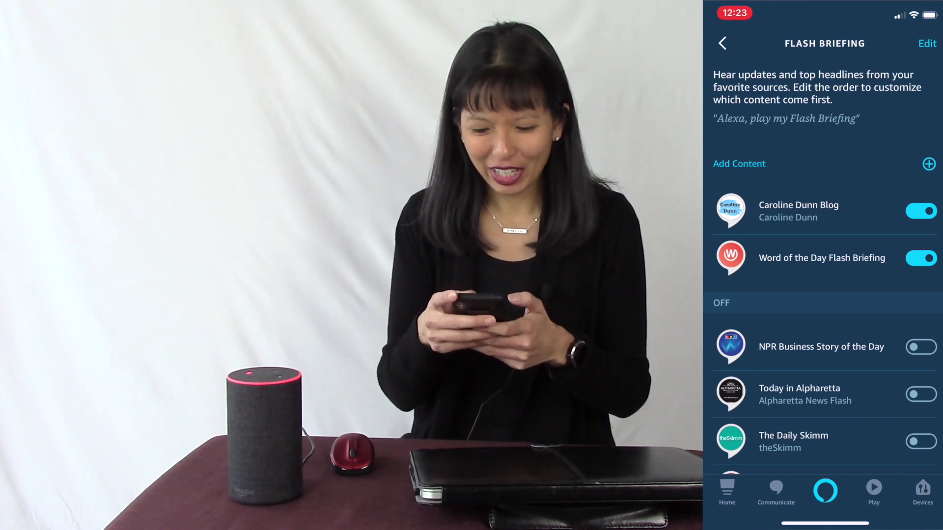
scroll(824, 295, "down", 3)
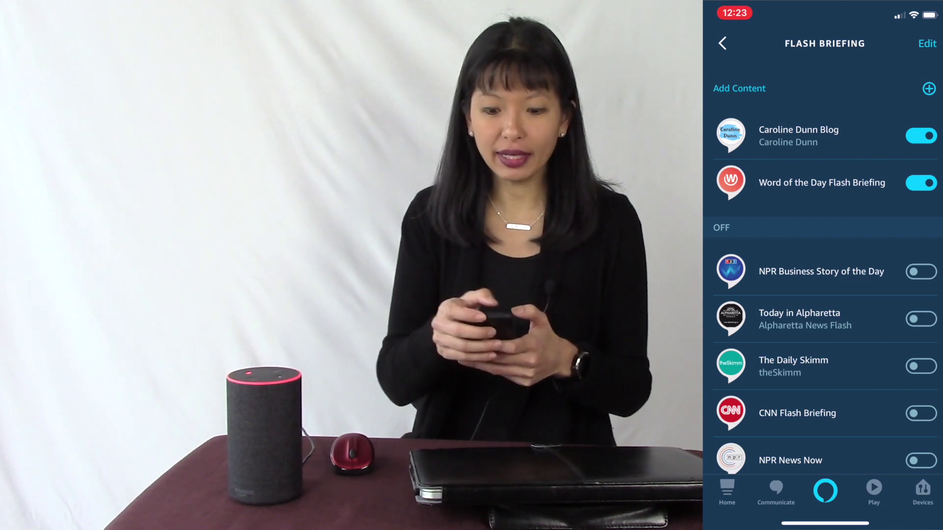
left_click(722, 43)
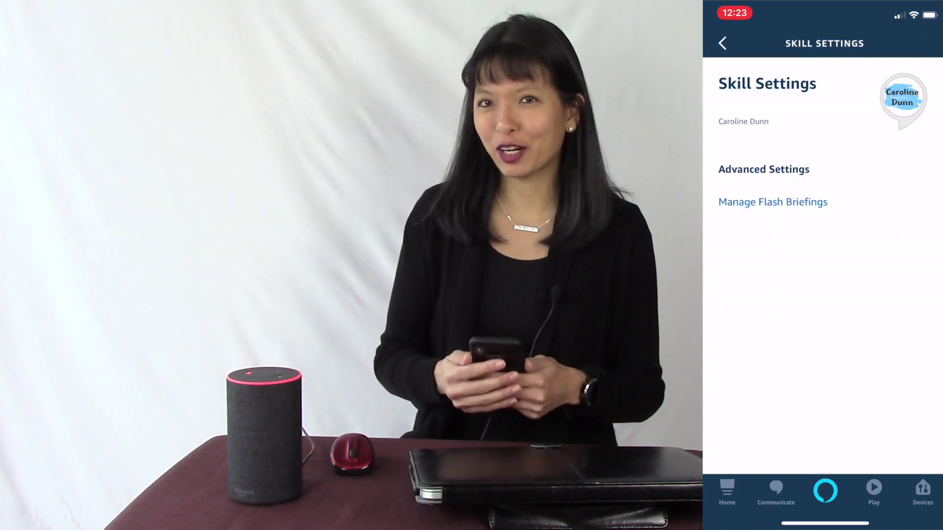